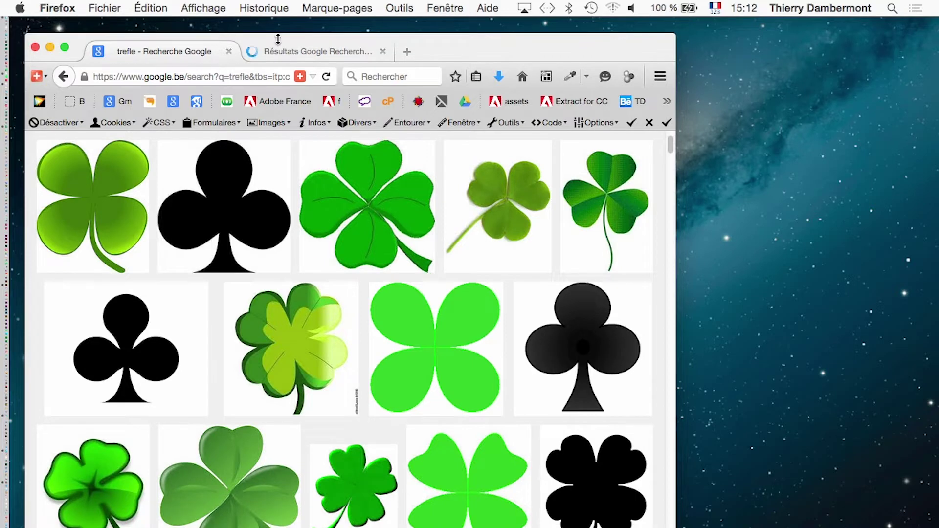
- Open the full-size black four-leaf clover image from the search results and save it as 700-1197-thickbox.jpg
{"action": "left_click", "coordinate": [293, 51]}
{"action": "left_click", "coordinate": [496, 304]}
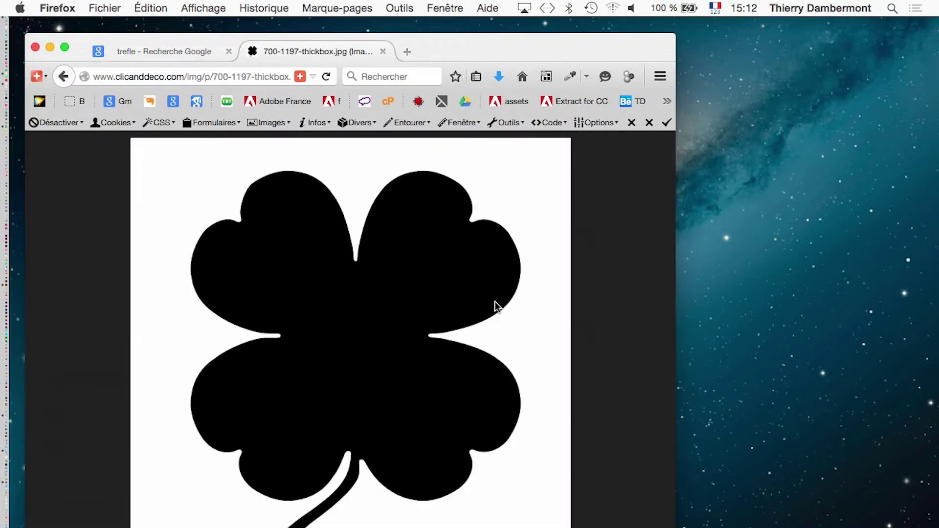
{"action": "right_click", "coordinate": [278, 297]}
{"action": "left_click", "coordinate": [401, 339]}
{"action": "key", "text": "Return"}
- Switch to Illustrator and reset the Les indispensables workspace to its default layout
{"action": "key", "text": "super+Tab"}
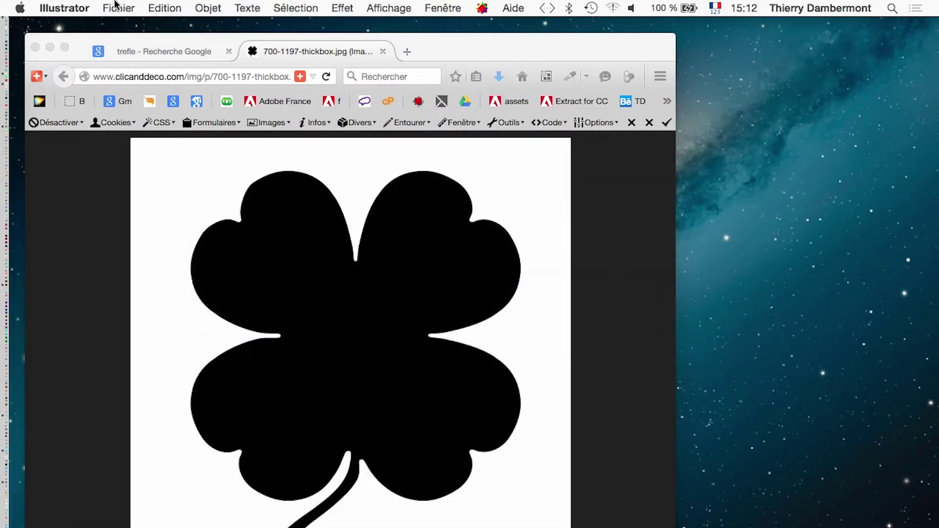
{"action": "left_click", "coordinate": [119, 8]}
{"action": "left_click", "coordinate": [123, 25]}
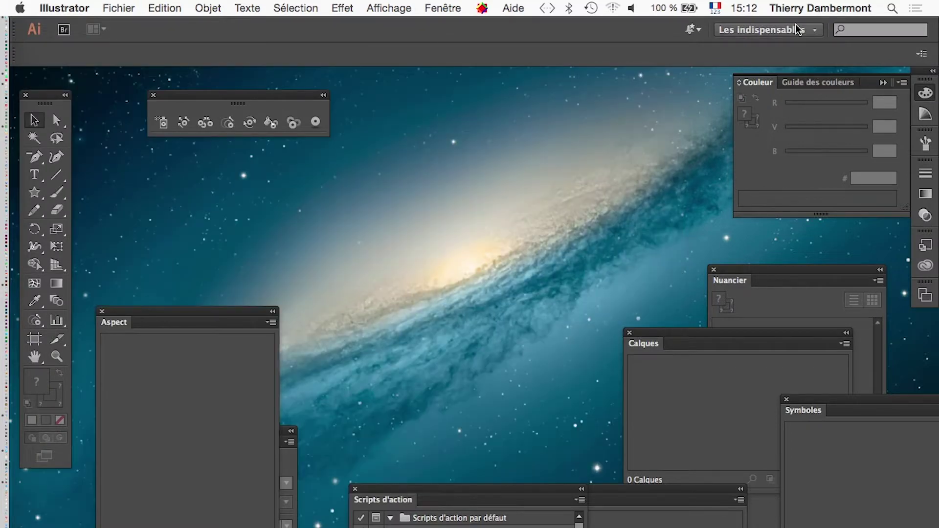
{"action": "left_click", "coordinate": [761, 30]}
{"action": "left_click", "coordinate": [782, 188]}
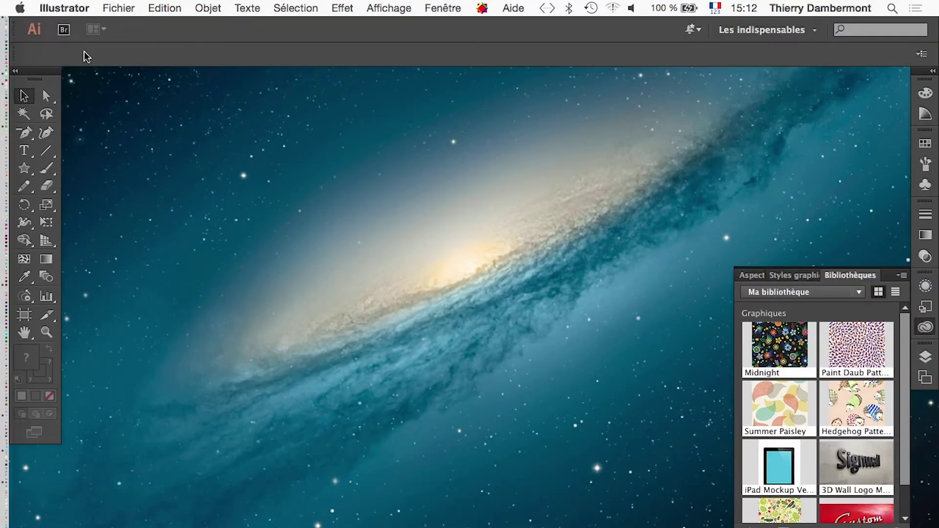
- Create a new 1280 x 800 px RVB document and hide its transparency grid
{"action": "left_click", "coordinate": [102, 7]}
{"action": "left_click", "coordinate": [123, 28]}
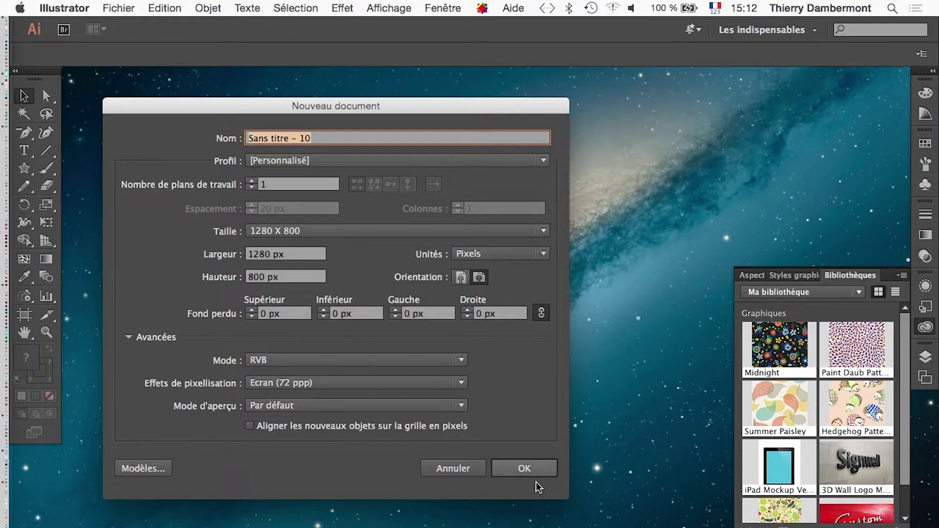
{"action": "left_click", "coordinate": [524, 468]}
{"action": "left_click", "coordinate": [386, 9]}
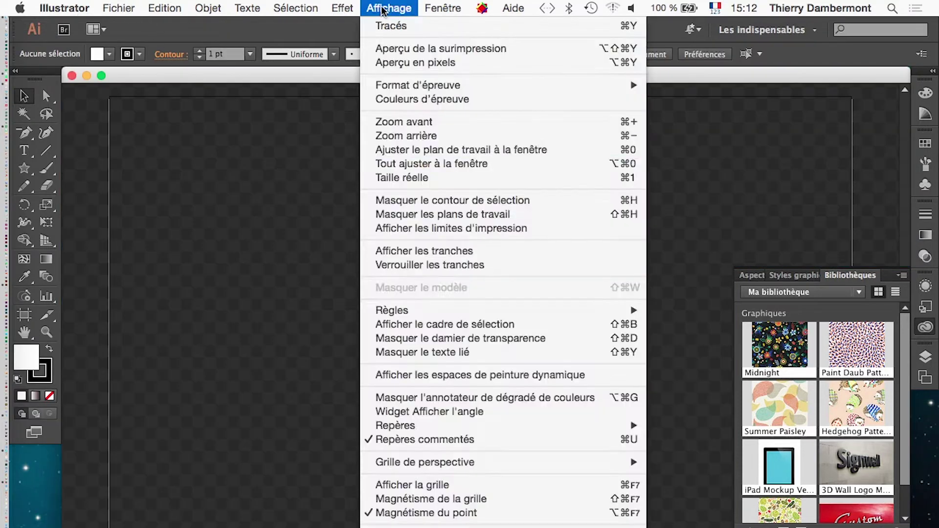
{"action": "left_click", "coordinate": [543, 333]}
- Import 700-1197-thickbox.jpg as a linked image and place it large on the left half of the artboard
{"action": "left_click", "coordinate": [118, 8]}
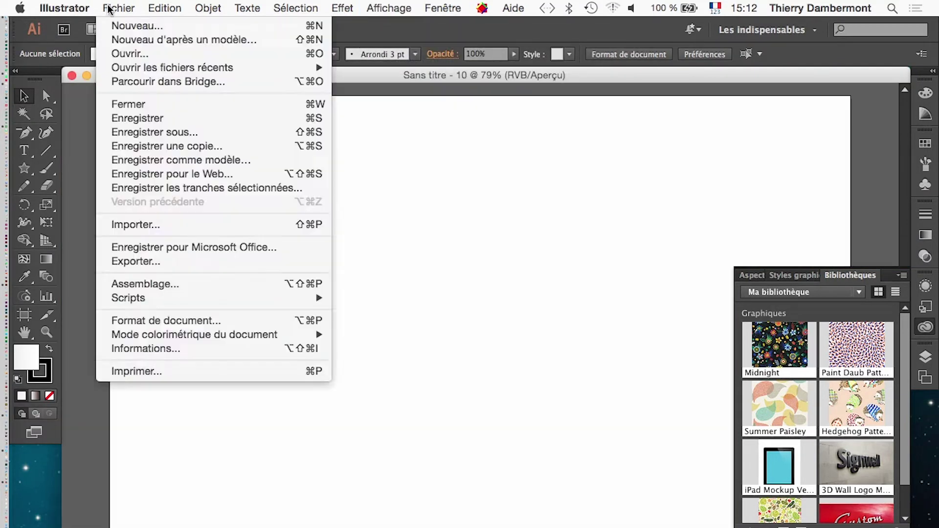
{"action": "left_click", "coordinate": [197, 218]}
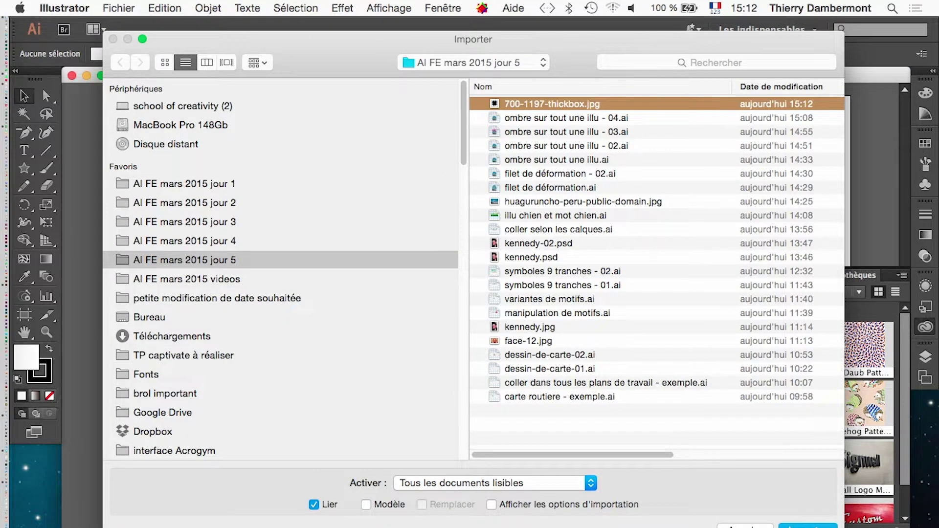
{"action": "left_click", "coordinate": [808, 526]}
{"action": "left_click_drag", "start_coordinate": [177, 132], "coordinate": [583, 525]}
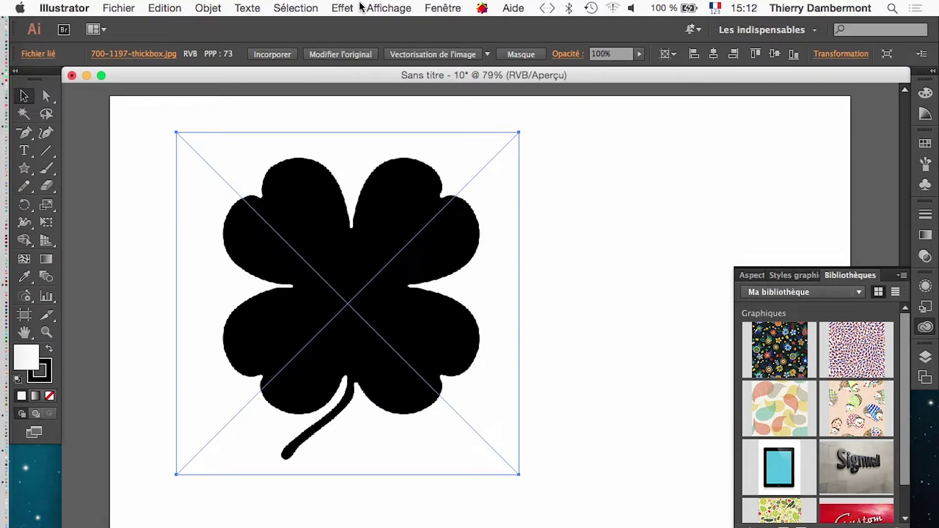
- Vectorize the clover image in black and white (Noir et blanc) with the white ignored (Ignorer le blanc)
{"action": "left_click", "coordinate": [430, 8]}
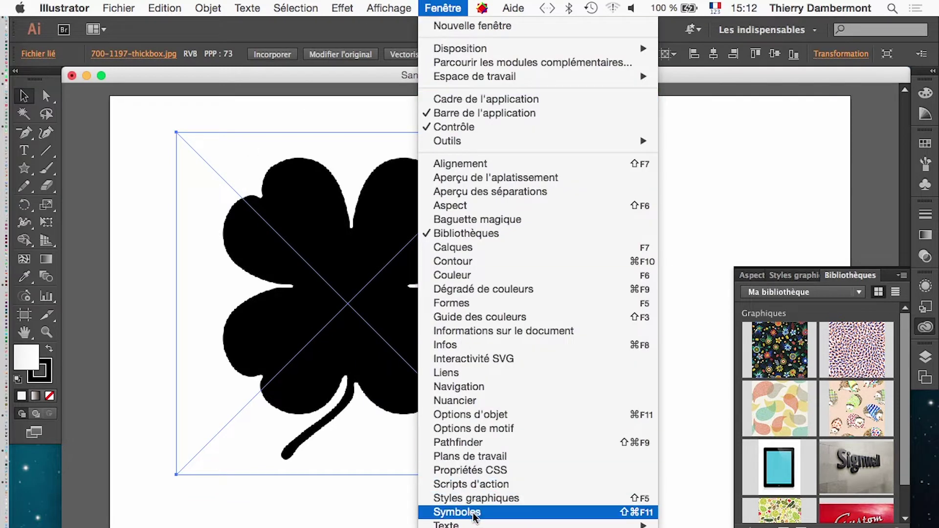
{"action": "scroll", "coordinate": [477, 516], "scroll_direction": "down", "scroll_amount": 5}
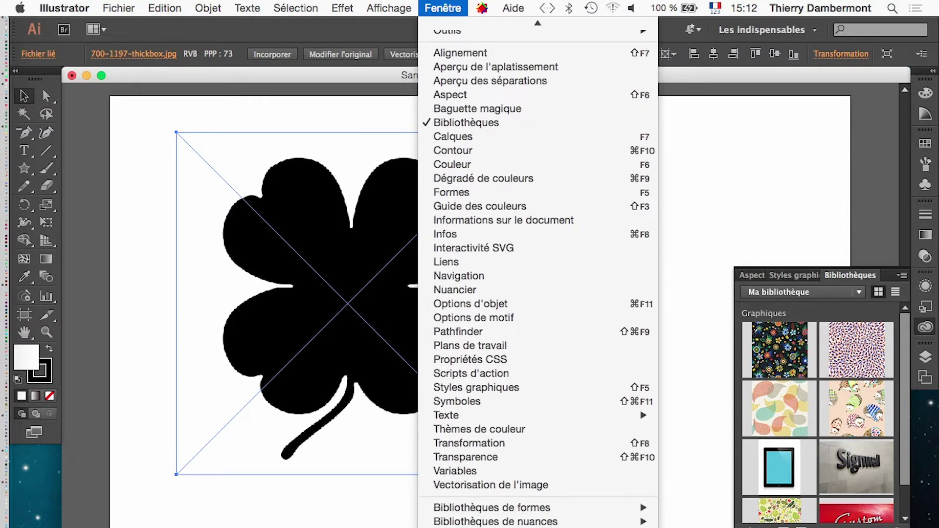
{"action": "left_click", "coordinate": [499, 486]}
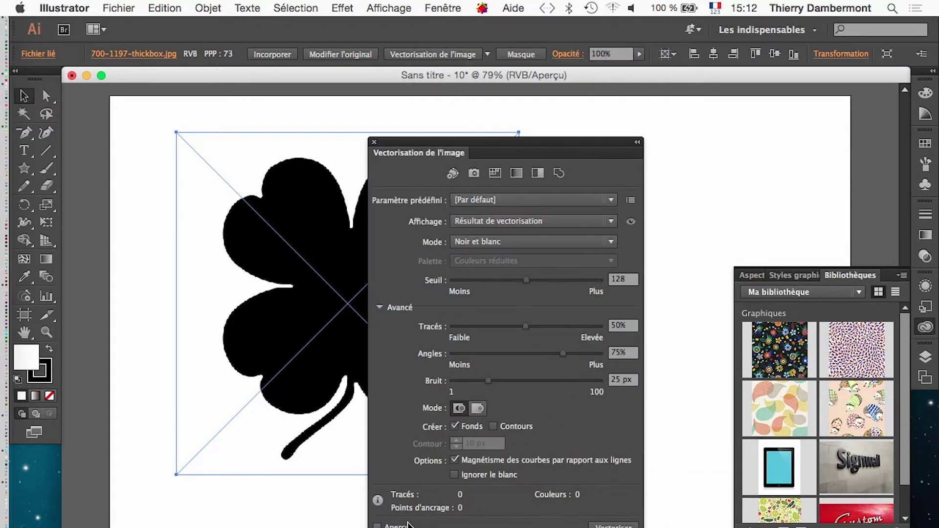
{"action": "left_click", "coordinate": [479, 475]}
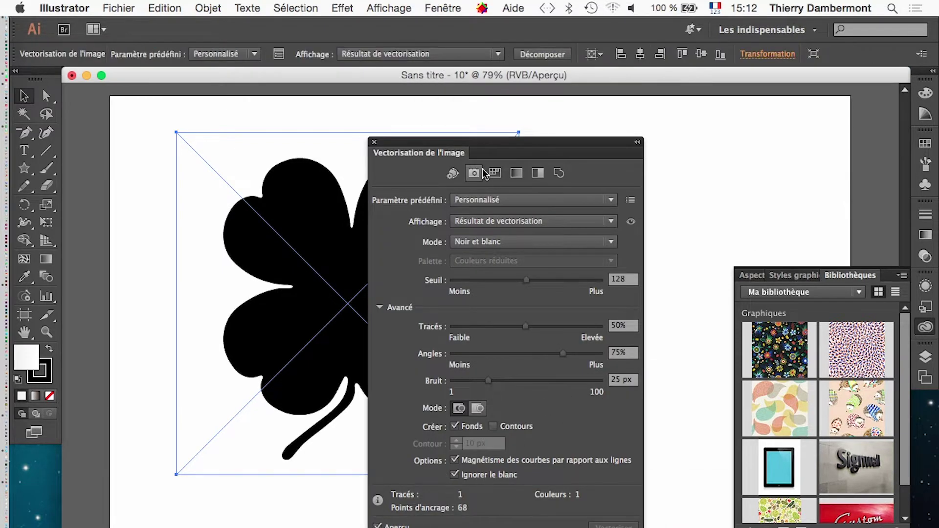
{"action": "left_click", "coordinate": [374, 143]}
- Show the transparency grid to check the background around the traced clover, and hide the grid again
{"action": "left_click", "coordinate": [387, 8]}
{"action": "left_click", "coordinate": [484, 336]}
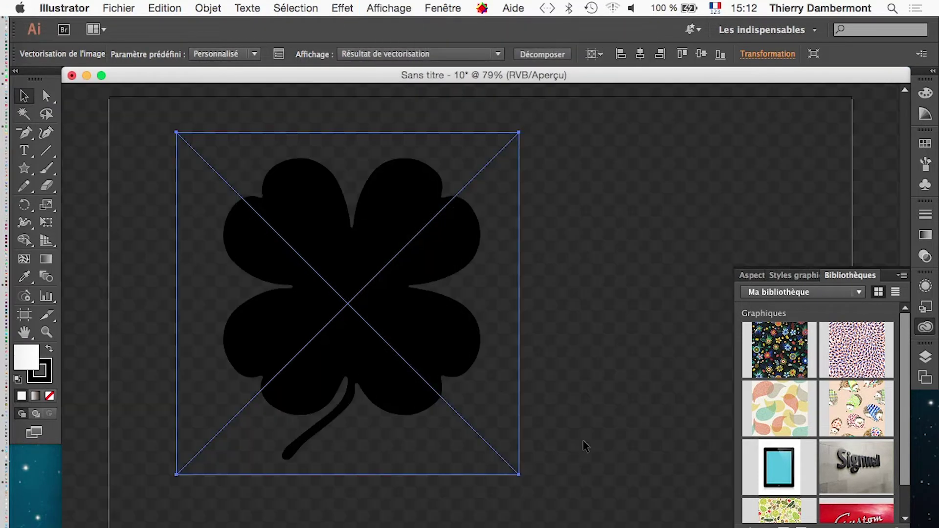
{"action": "left_click", "coordinate": [397, 8]}
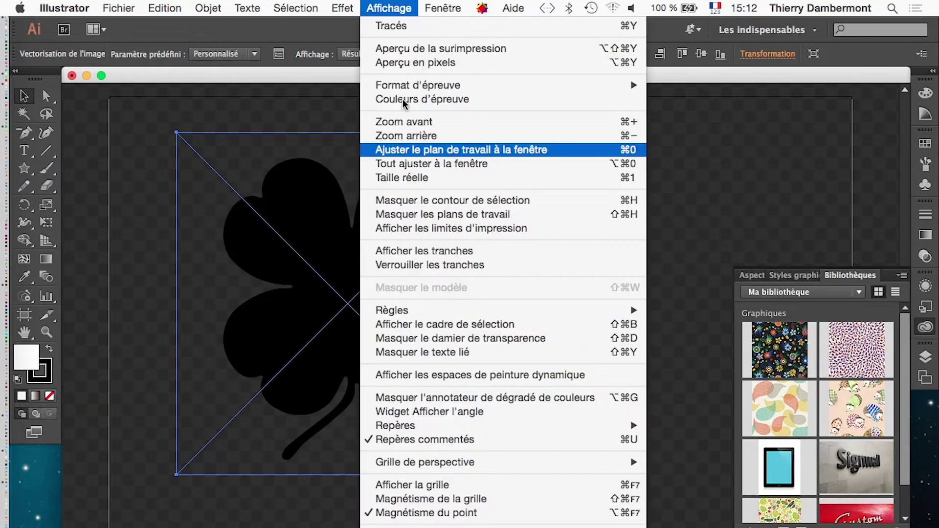
{"action": "left_click", "coordinate": [482, 348]}
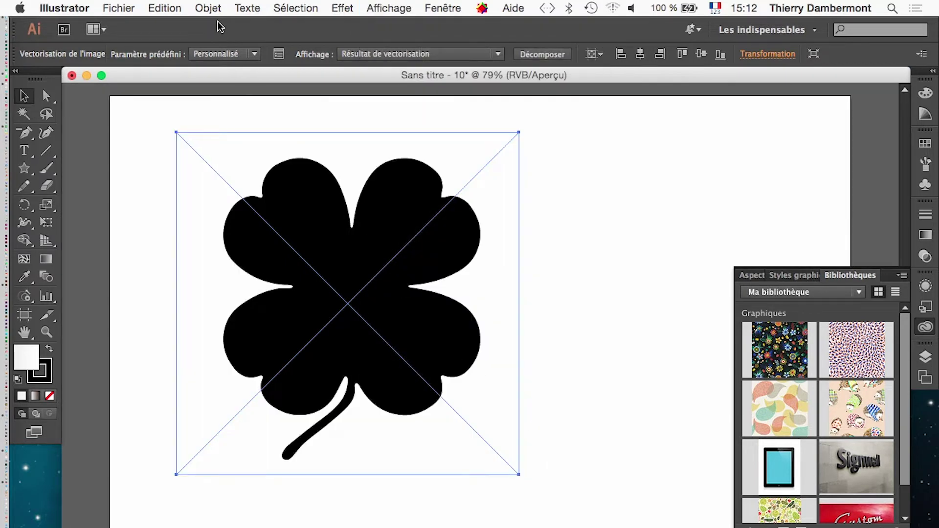
- Expand the clover's image tracing into editable vector paths
{"action": "left_click", "coordinate": [208, 8]}
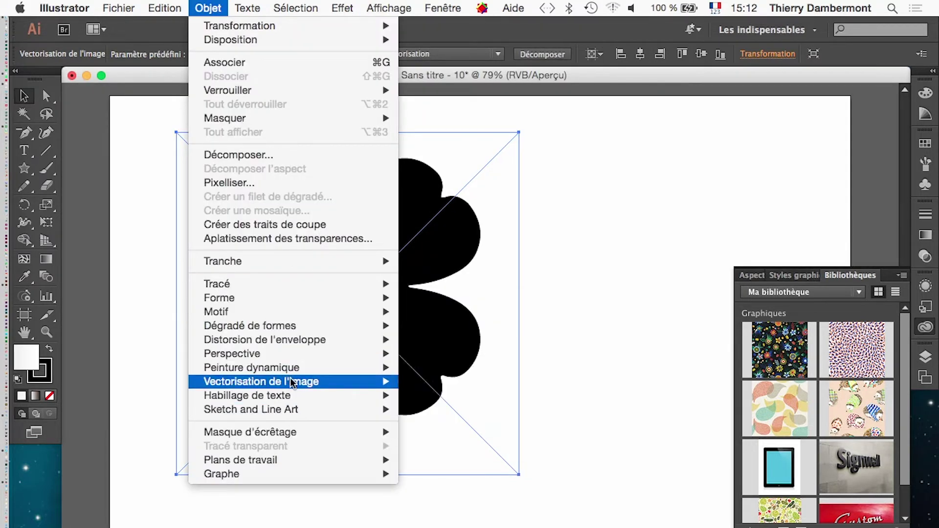
{"action": "mouse_move", "coordinate": [292, 383]}
{"action": "left_click", "coordinate": [423, 436]}
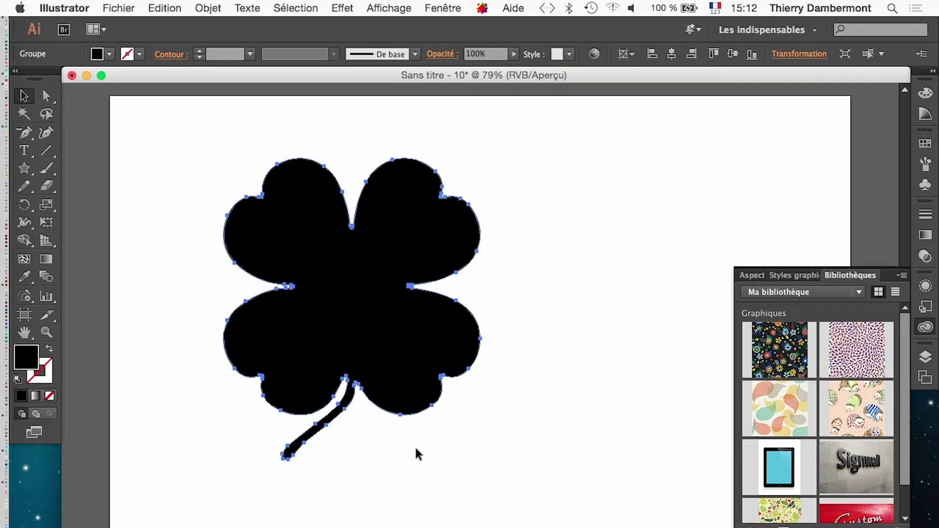
{"action": "left_click", "coordinate": [389, 8]}
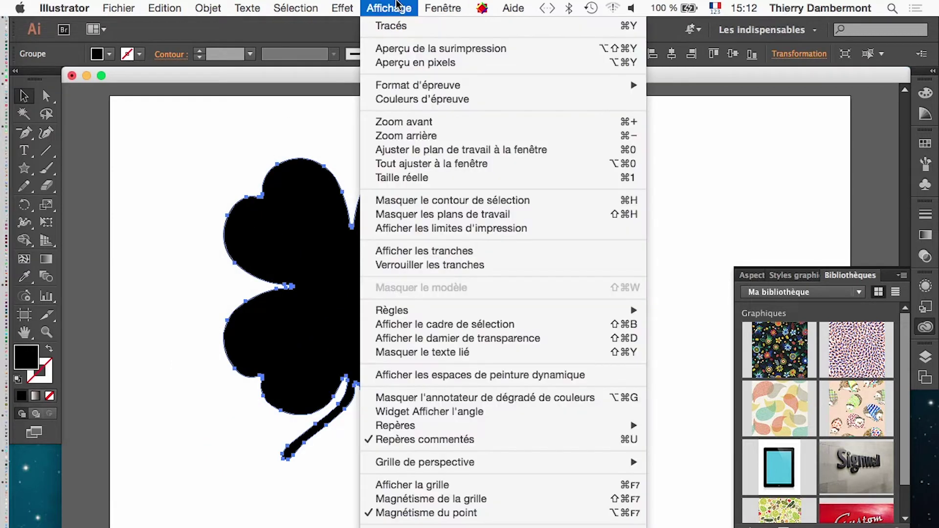
{"action": "mouse_move", "coordinate": [354, 12]}
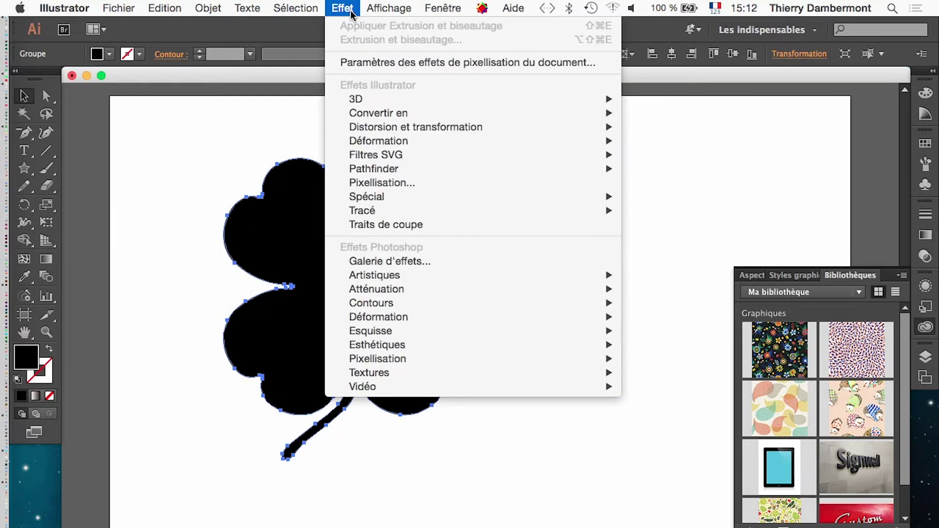
{"action": "mouse_move", "coordinate": [376, 98]}
{"action": "left_click", "coordinate": [652, 104]}
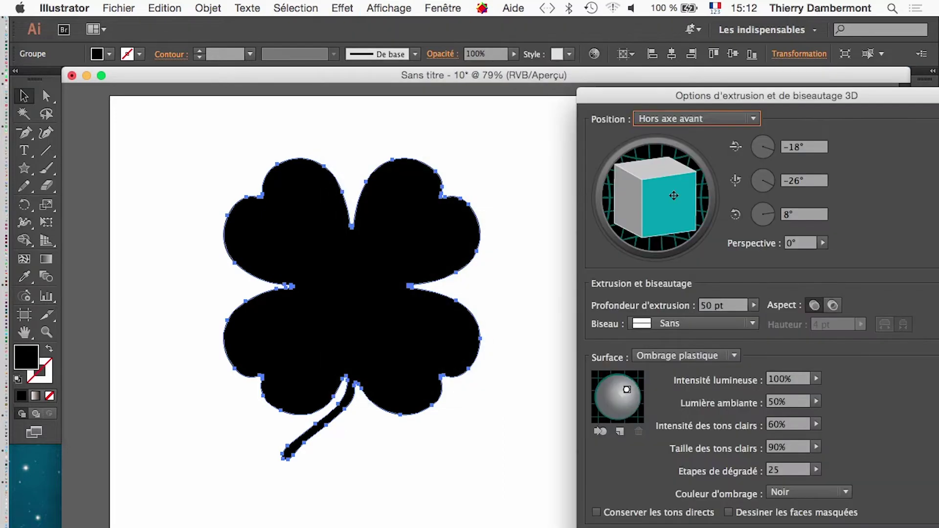
{"action": "left_click_drag", "start_coordinate": [633, 100], "coordinate": [605, 55]}
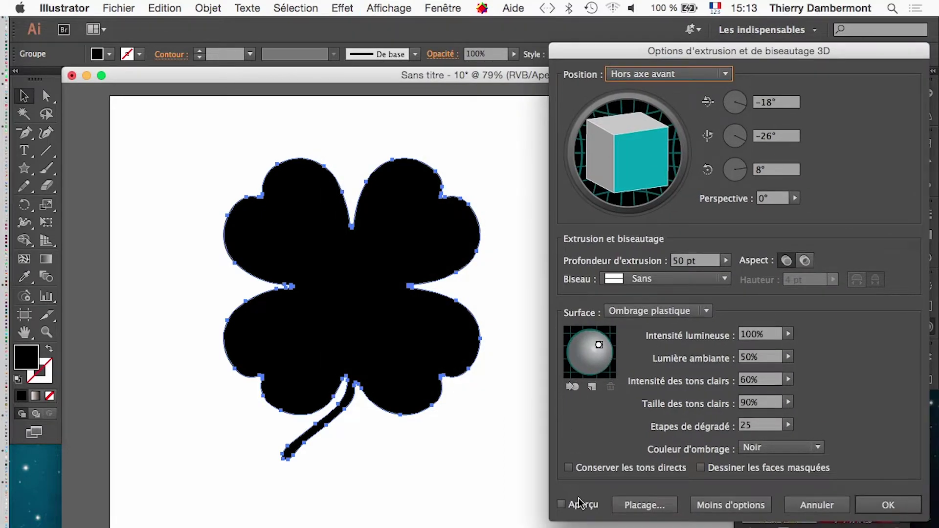
{"action": "left_click", "coordinate": [562, 504]}
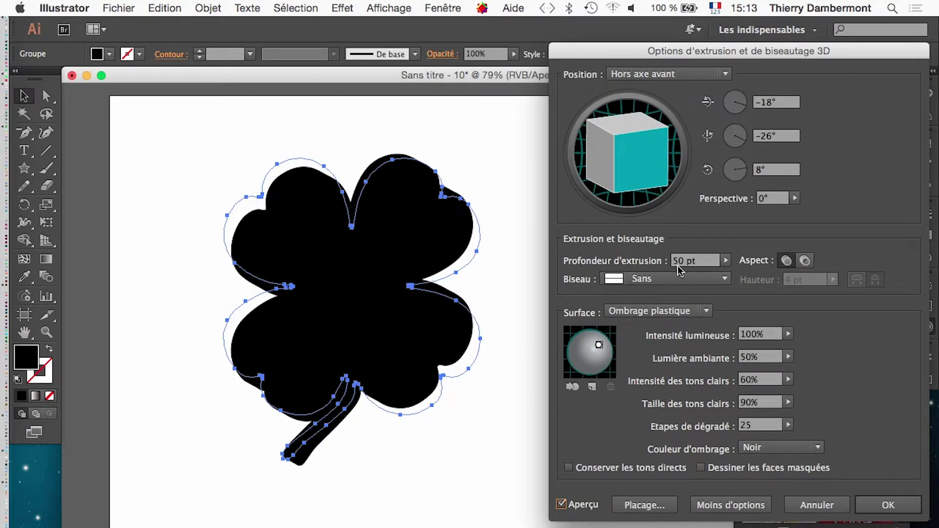
{"action": "left_click", "coordinate": [725, 260]}
{"action": "left_click_drag", "start_coordinate": [719, 273], "coordinate": [691, 277]}
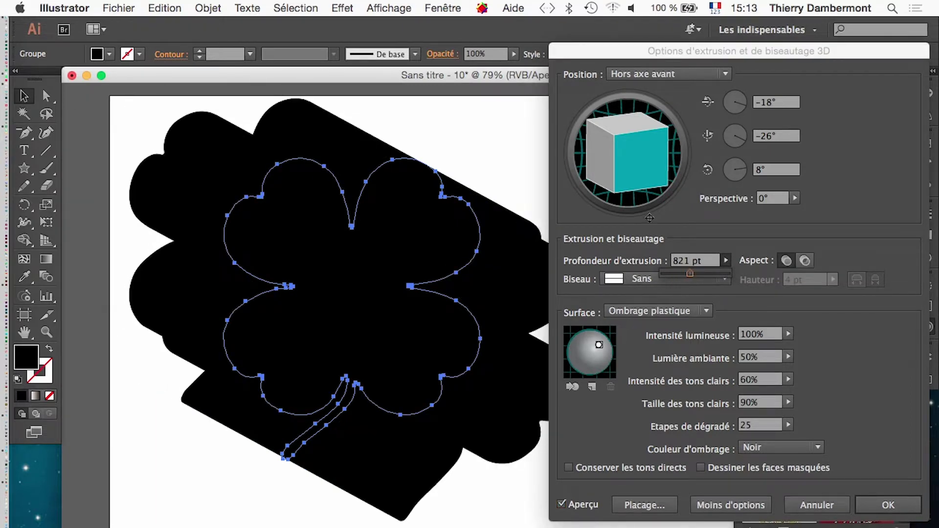
{"action": "left_click_drag", "start_coordinate": [634, 186], "coordinate": [614, 155]}
{"action": "left_click", "coordinate": [837, 504]}
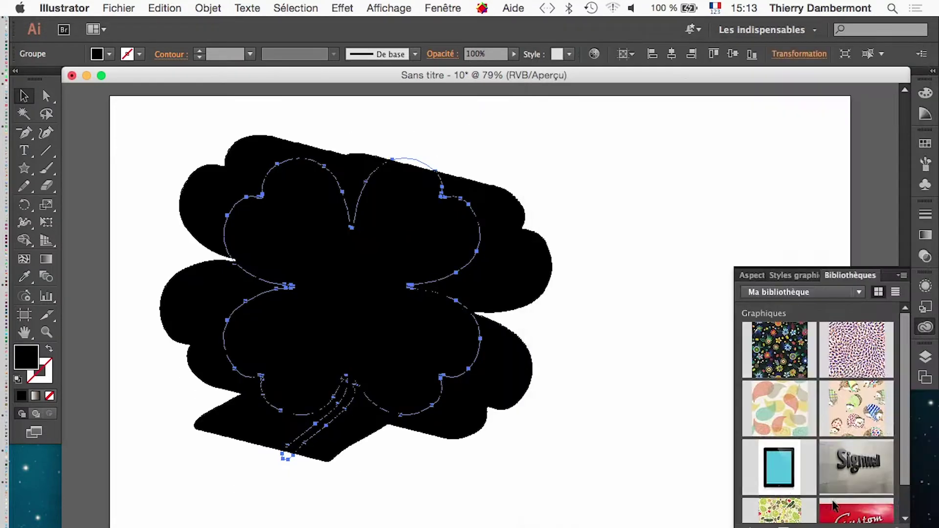
- Fill the clover group with the medium green swatch, using an enlarged floating Nuancier, and close the swatches
{"action": "left_click", "coordinate": [925, 143]}
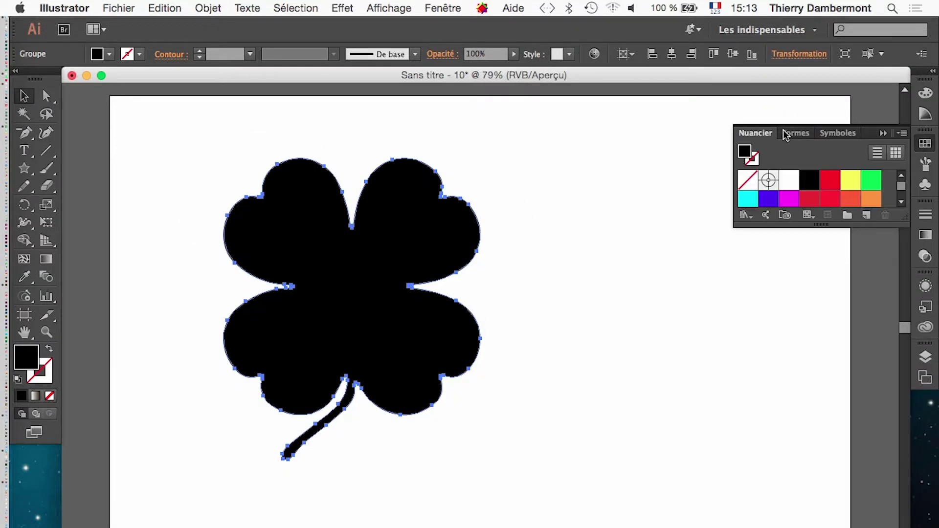
{"action": "left_click_drag", "start_coordinate": [757, 133], "coordinate": [611, 152]}
{"action": "left_click_drag", "start_coordinate": [742, 235], "coordinate": [745, 451]}
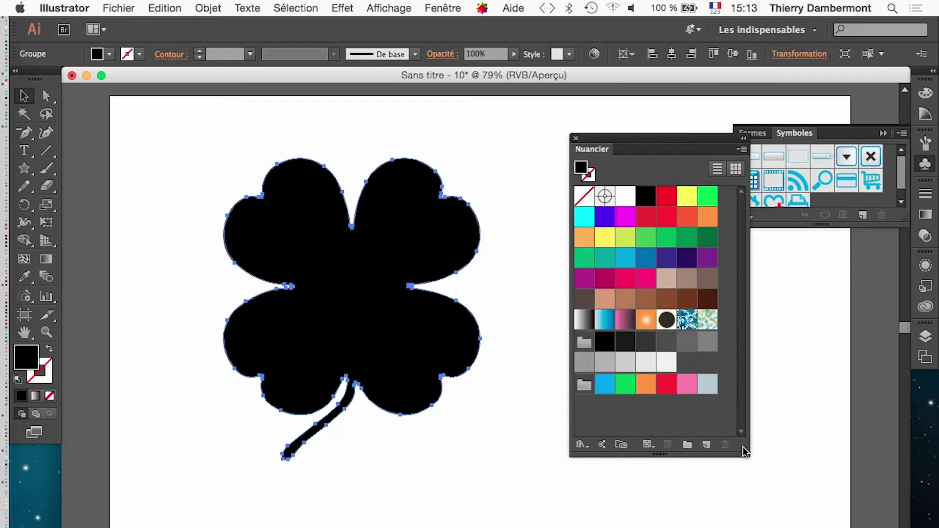
{"action": "left_click", "coordinate": [647, 258]}
{"action": "left_click", "coordinate": [686, 237]}
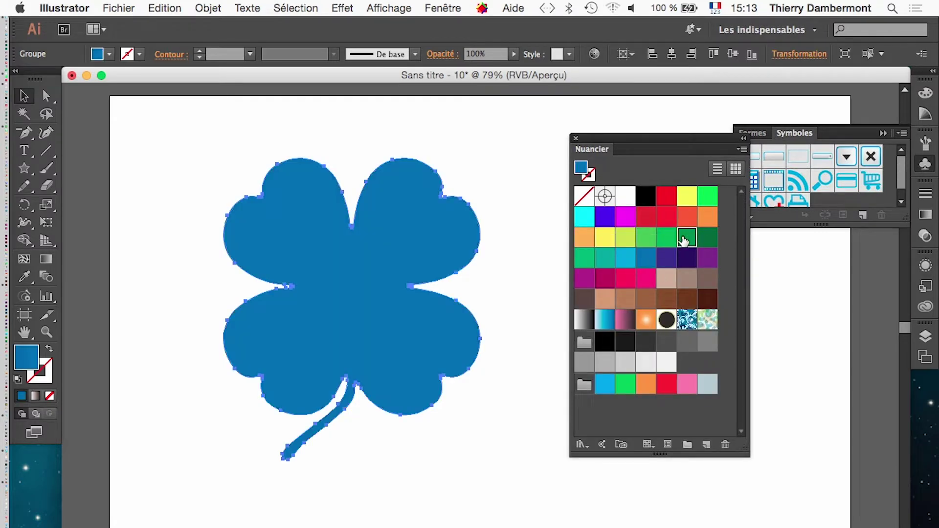
{"action": "left_click", "coordinate": [577, 137]}
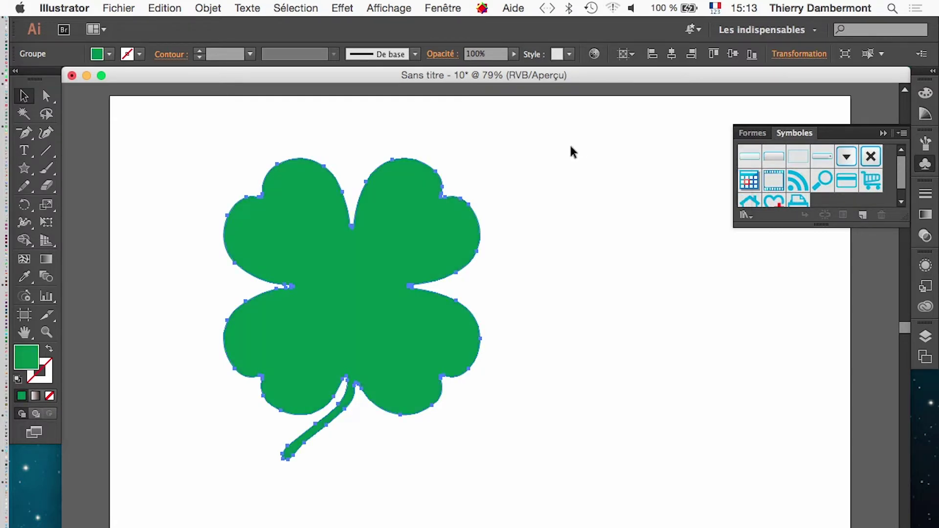
- Apply a previewed 3D Extrusion et biseautage effect to the green clover, with 442 pt depth and rotations of 3°, 7° and 3°
{"action": "left_click", "coordinate": [332, 7]}
{"action": "mouse_move", "coordinate": [388, 99]}
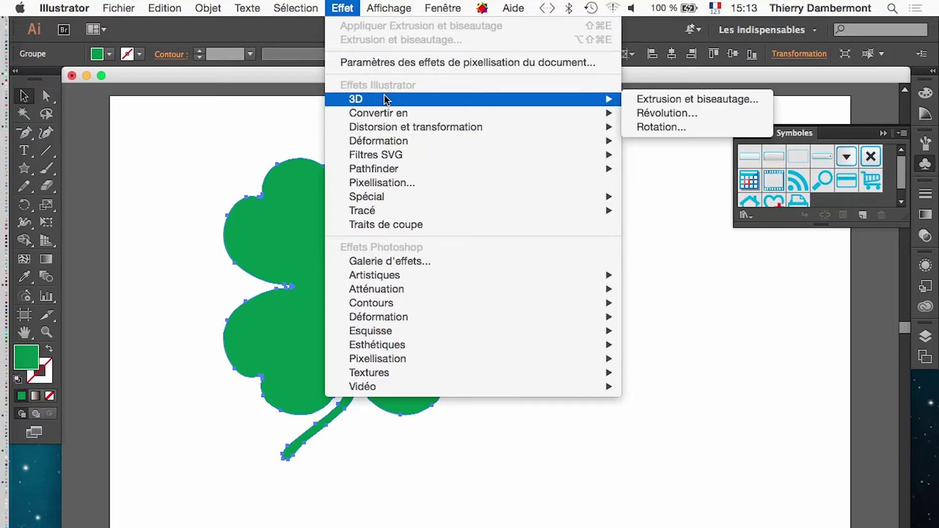
{"action": "left_click", "coordinate": [675, 100]}
{"action": "left_click", "coordinate": [577, 505]}
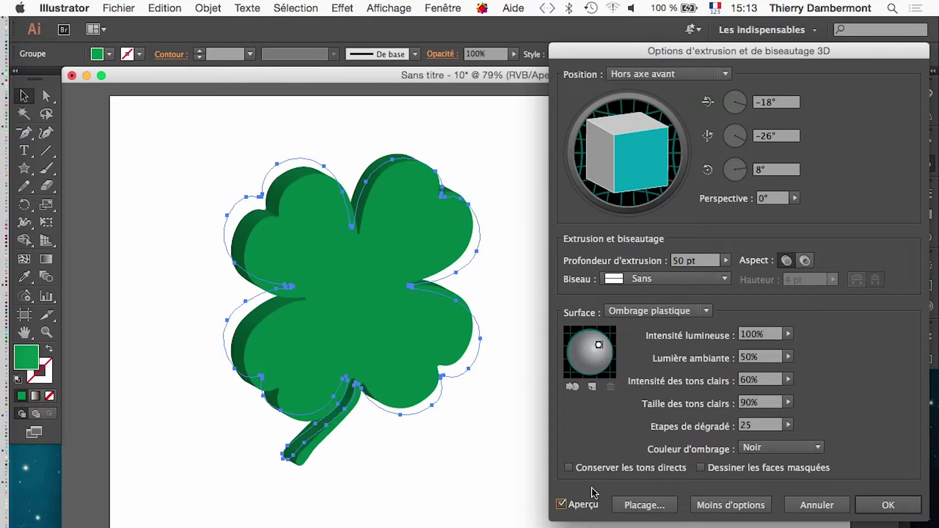
{"action": "left_click", "coordinate": [726, 260]}
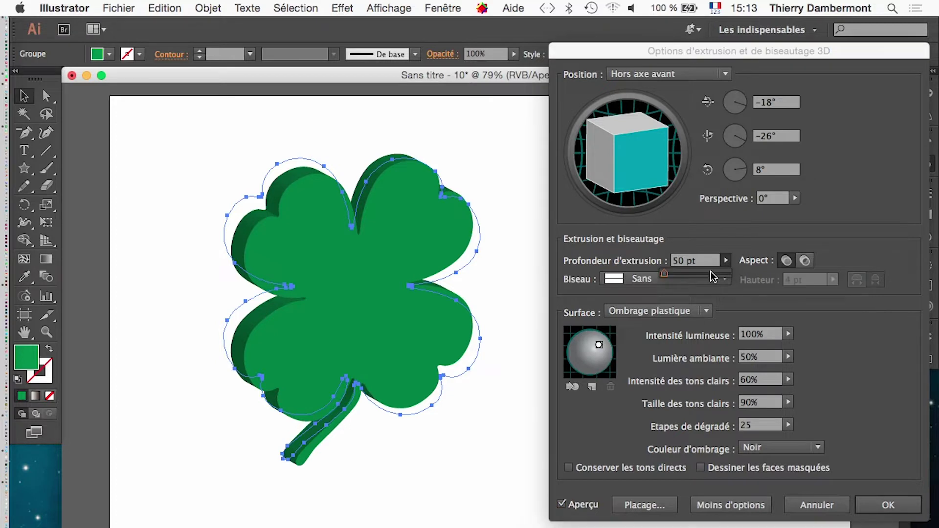
{"action": "mouse_move", "coordinate": [661, 273]}
{"action": "left_mouse_down"}
{"action": "mouse_move", "coordinate": [686, 273]}
{"action": "mouse_move", "coordinate": [674, 271]}
{"action": "left_mouse_up"}
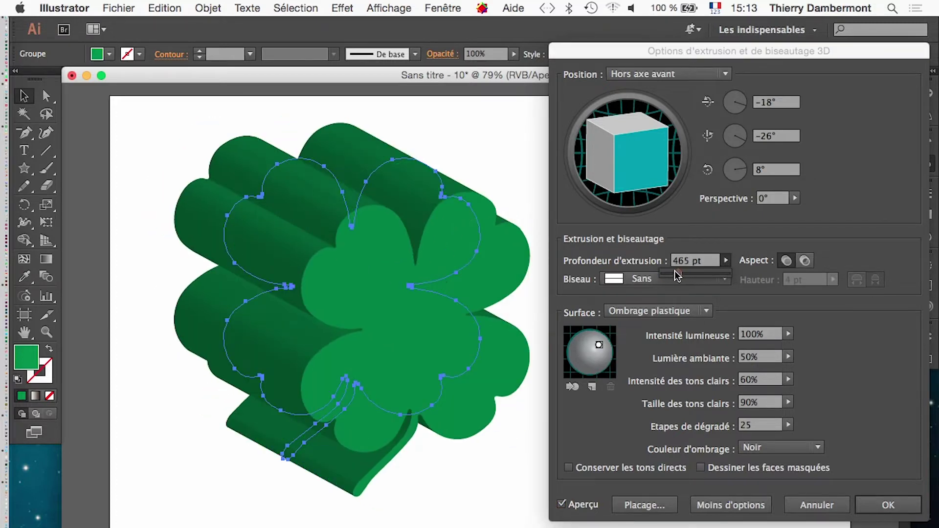
{"action": "left_click_drag", "start_coordinate": [641, 139], "coordinate": [617, 168]}
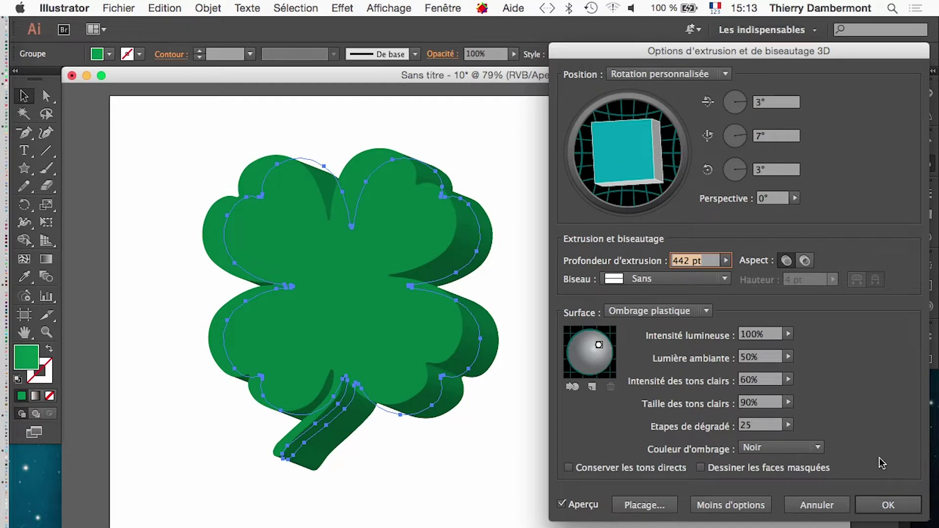
{"action": "left_click", "coordinate": [899, 507]}
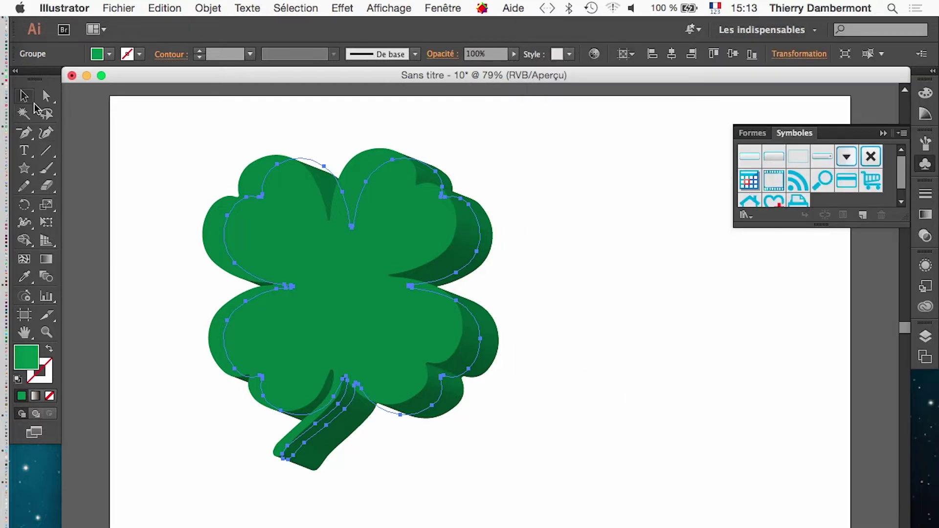
- Move the extruded clover to the right half of the artboard and deselect it
{"action": "left_click", "coordinate": [191, 216]}
{"action": "left_click", "coordinate": [580, 350], "text": "alt+super"}
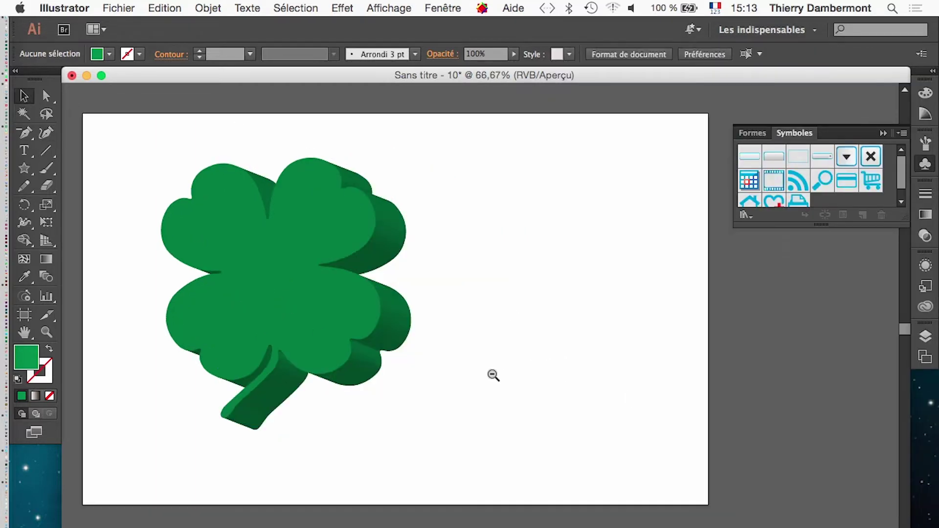
{"action": "left_click", "coordinate": [489, 377], "text": "alt+super"}
{"action": "left_click_drag", "start_coordinate": [449, 379], "coordinate": [514, 405]}
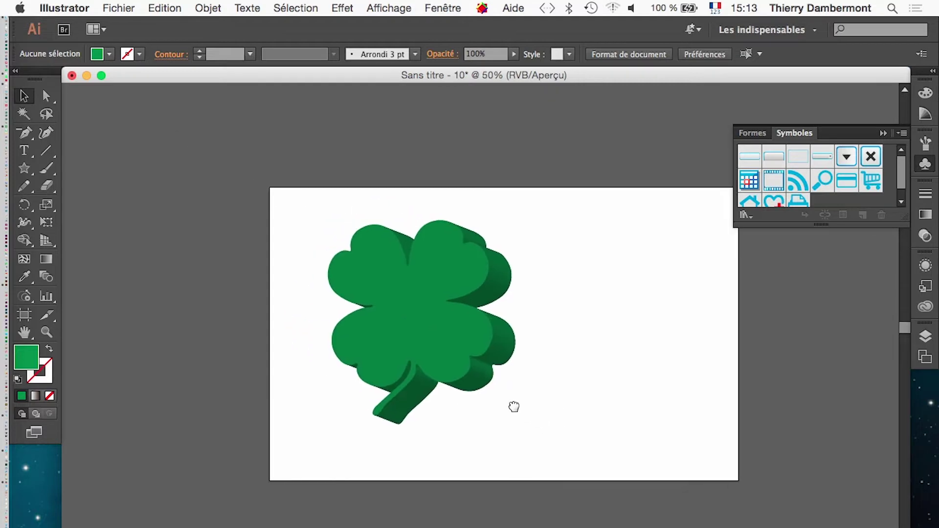
{"action": "left_click", "coordinate": [453, 327]}
{"action": "left_click_drag", "start_coordinate": [436, 330], "coordinate": [630, 336]}
{"action": "left_click", "coordinate": [383, 421]}
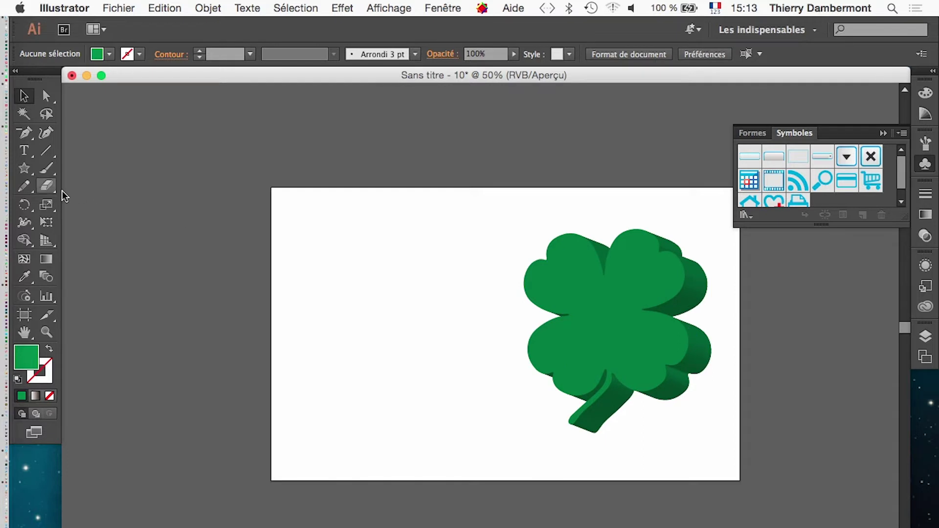
- Add the point text ABC in the empty area of the artboard beside the clover
{"action": "left_click", "coordinate": [28, 174]}
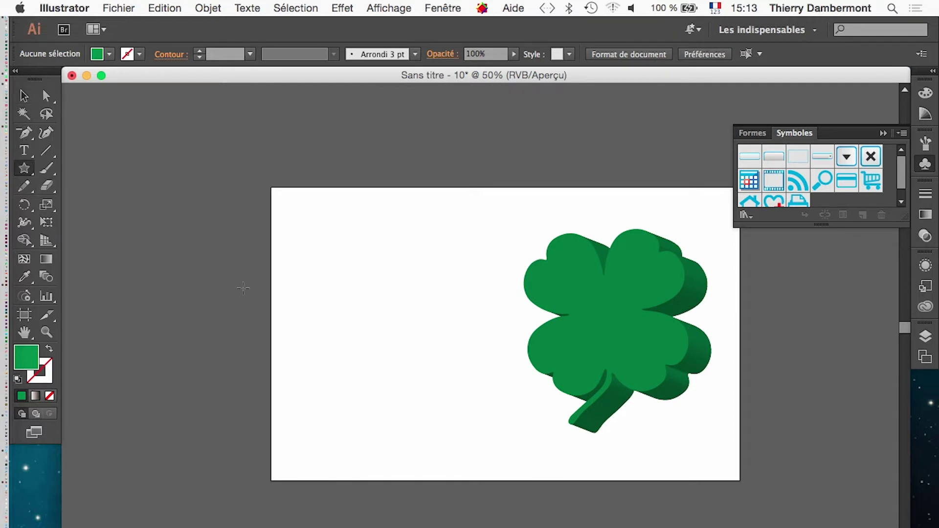
{"action": "left_click", "coordinate": [23, 150]}
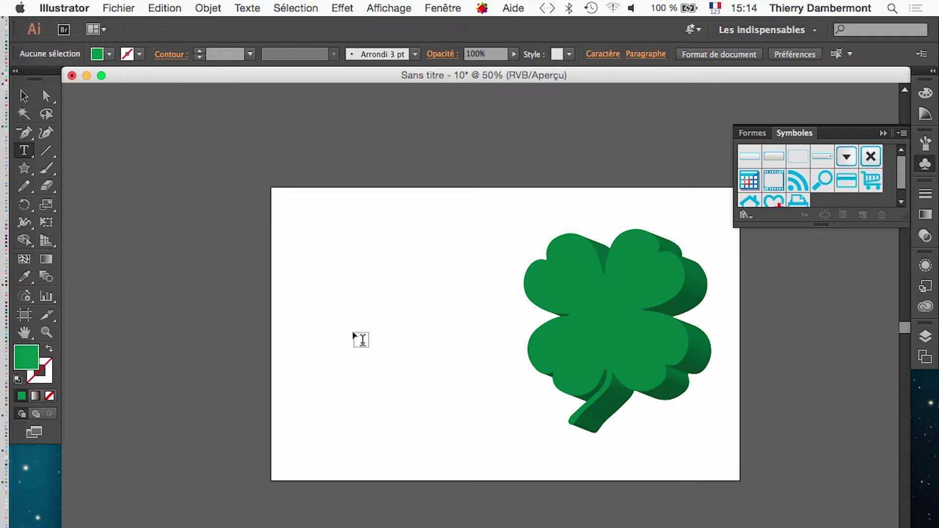
{"action": "left_click", "coordinate": [344, 315]}
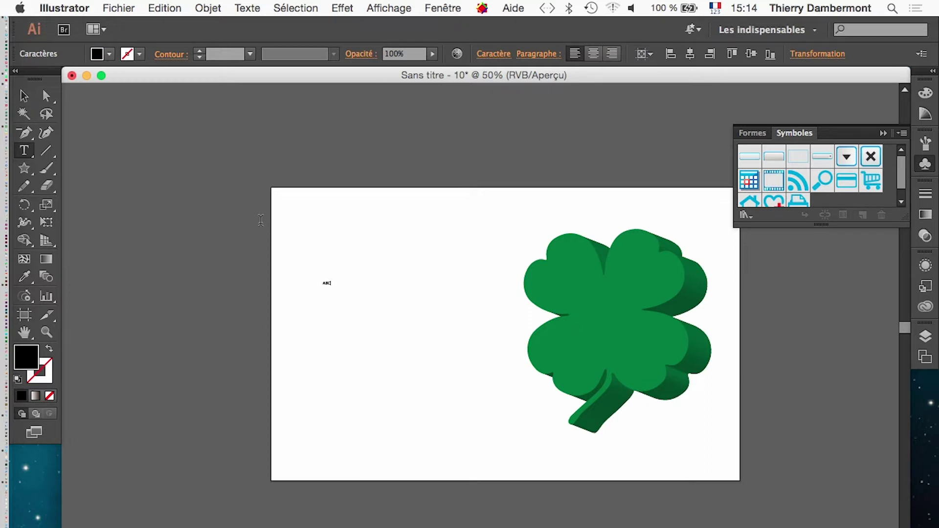
- Enlarge the ABC text with Free Transform to a font size of about 560 px, roughly the clover's height
{"action": "left_click", "coordinate": [47, 222]}
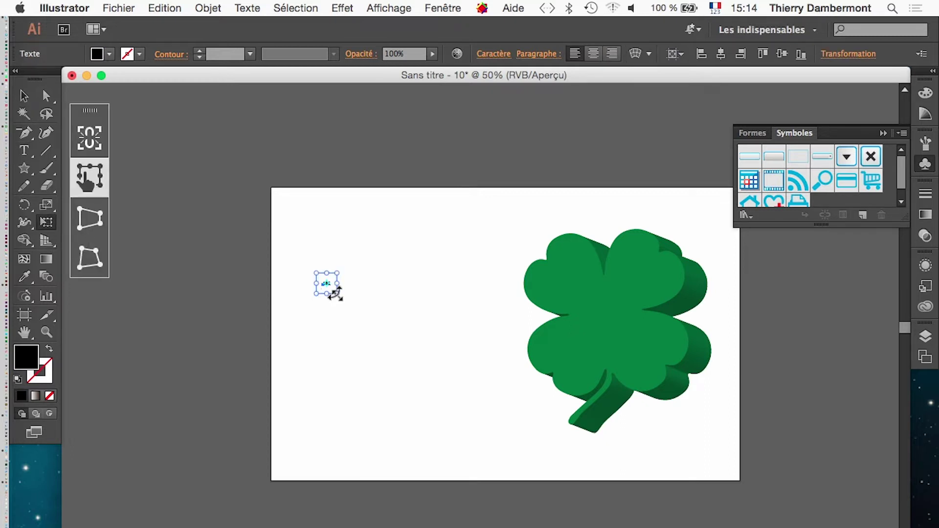
{"action": "left_click_drag", "start_coordinate": [337, 294], "coordinate": [540, 446]}
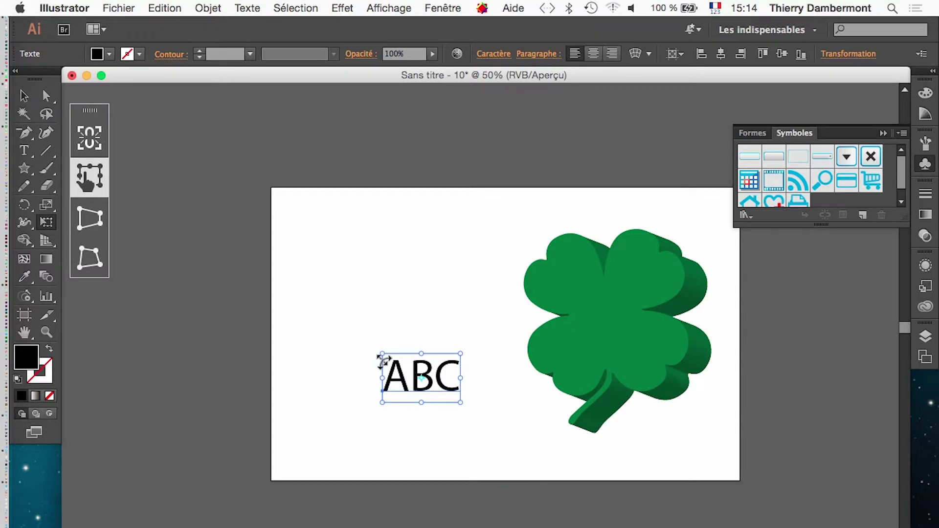
{"action": "left_click_drag", "start_coordinate": [383, 354], "coordinate": [174, 223]}
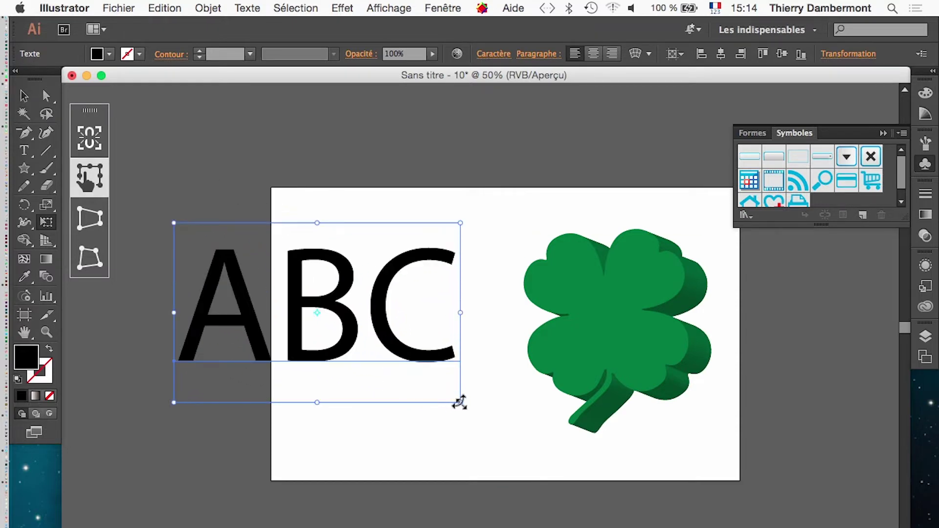
{"action": "left_click_drag", "start_coordinate": [460, 402], "coordinate": [511, 464]}
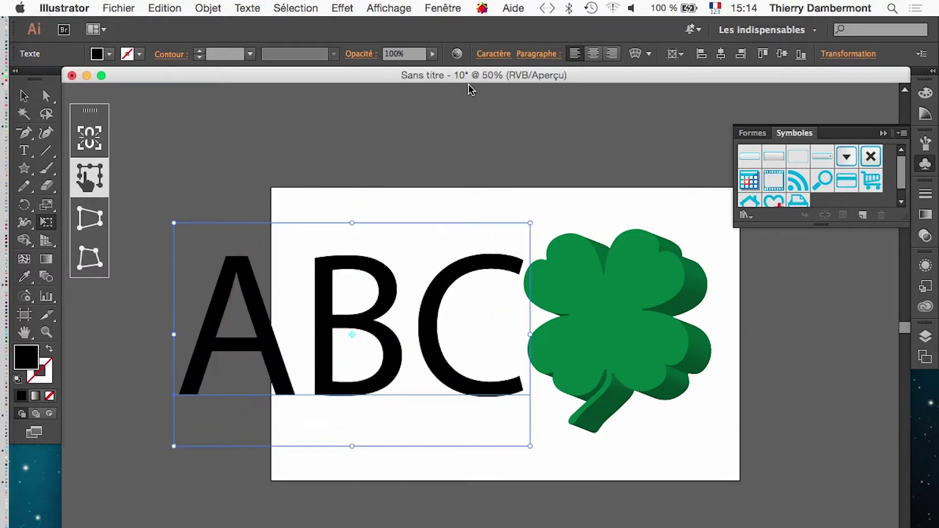
- Display the Caractère settings and set the ABC text's Myriad Pro font style to Bold
{"action": "left_click", "coordinate": [409, 7]}
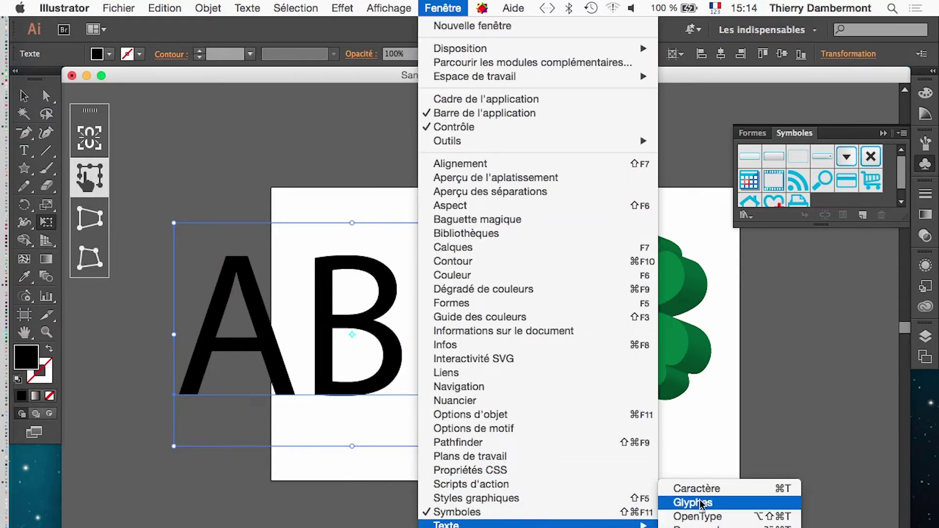
{"action": "left_click", "coordinate": [695, 505]}
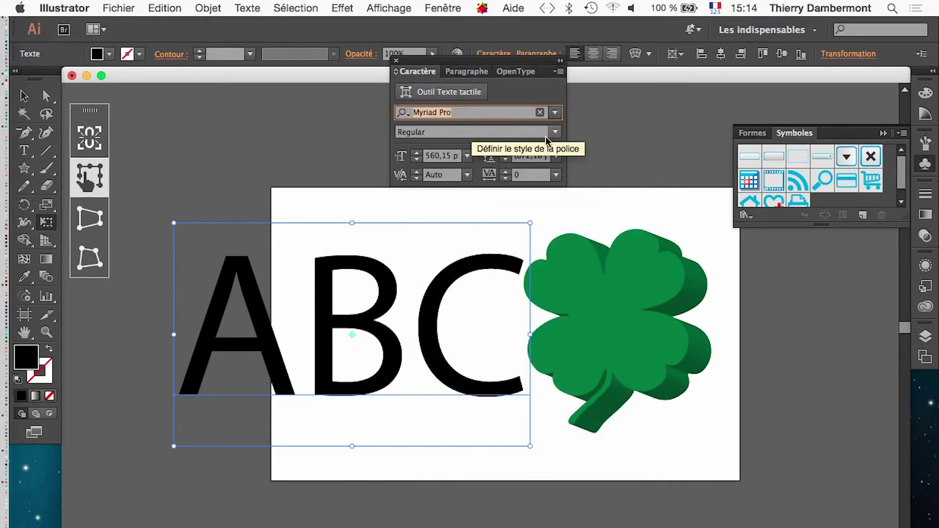
{"action": "left_click", "coordinate": [555, 133]}
{"action": "left_click", "coordinate": [442, 275]}
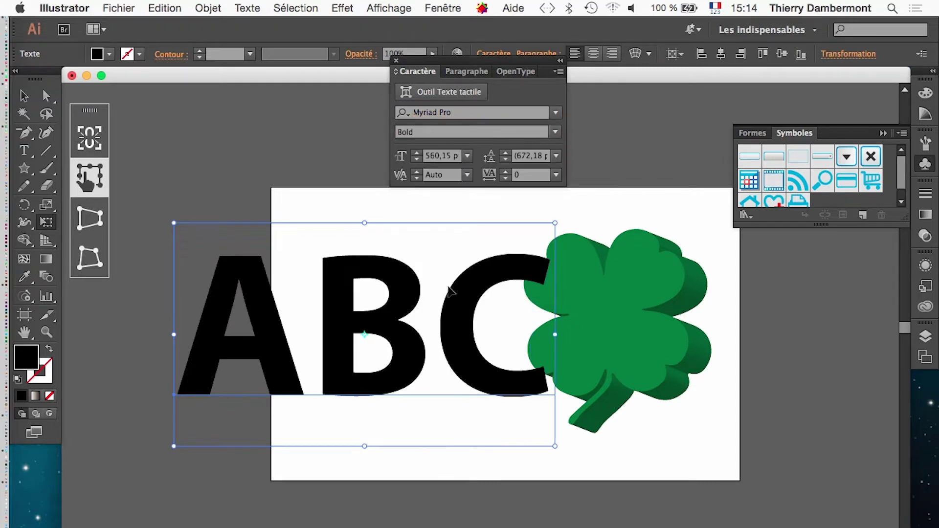
- Shift the ABC text left so it clears the clover, deselect it, and move the floating Caractère settings aside
{"action": "left_click", "coordinate": [24, 96]}
{"action": "left_click", "coordinate": [445, 460]}
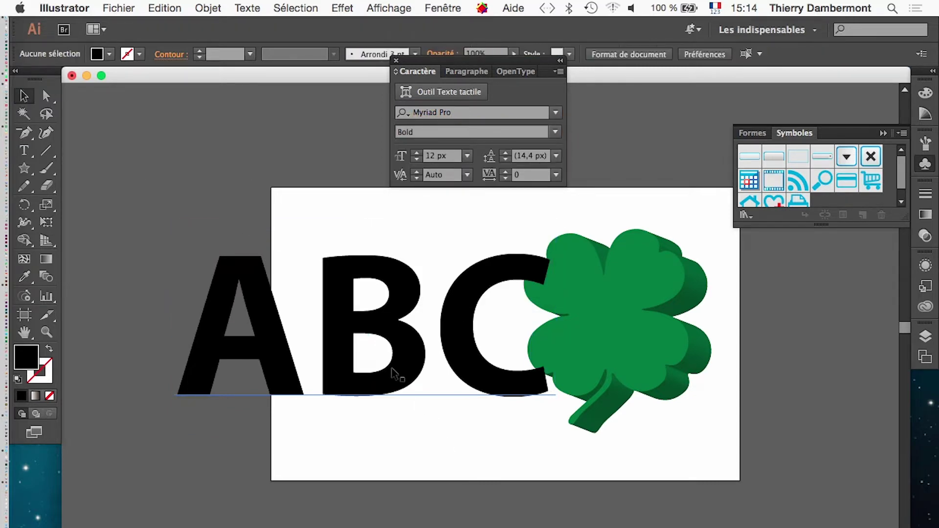
{"action": "left_click_drag", "start_coordinate": [390, 371], "coordinate": [352, 379]}
{"action": "left_click", "coordinate": [384, 526]}
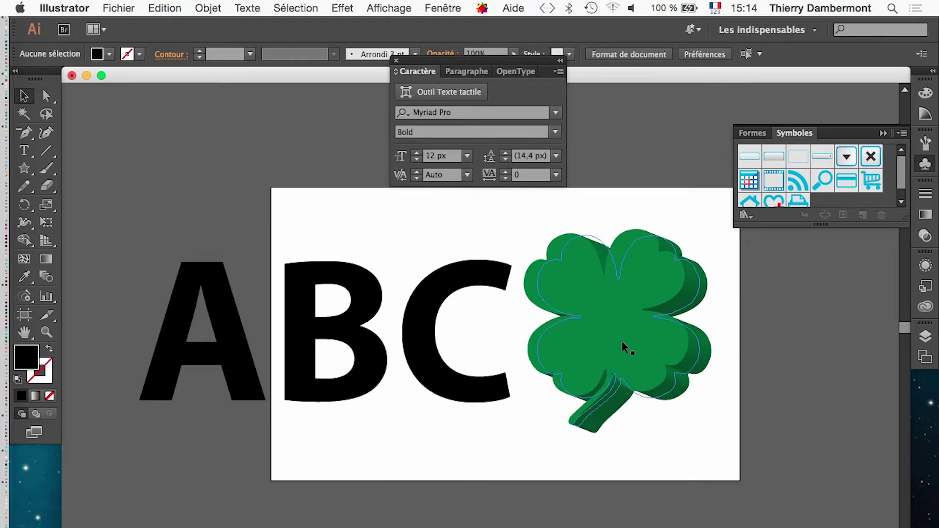
{"action": "left_click_drag", "start_coordinate": [406, 64], "coordinate": [249, 64]}
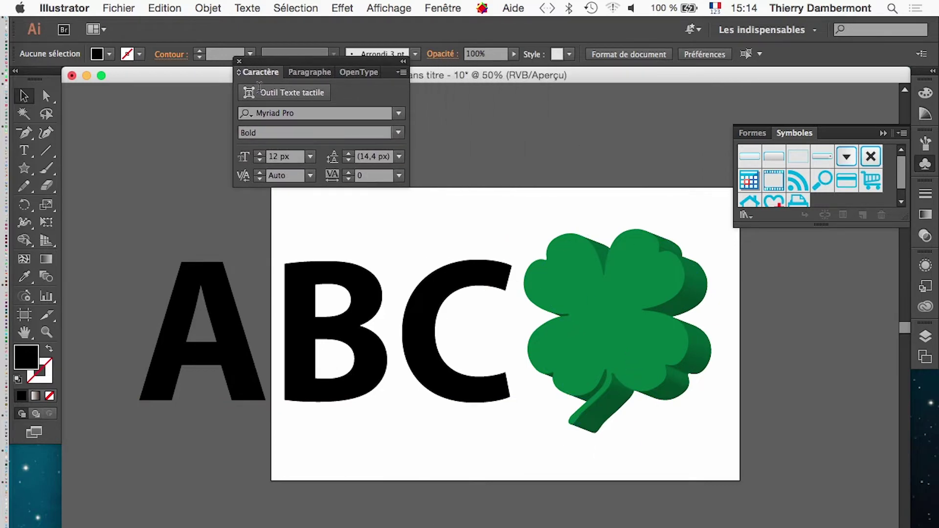
- Save the selected clover's 3D extrusion appearance as a new graphic style in Styles graphiques
{"action": "left_click", "coordinate": [585, 315]}
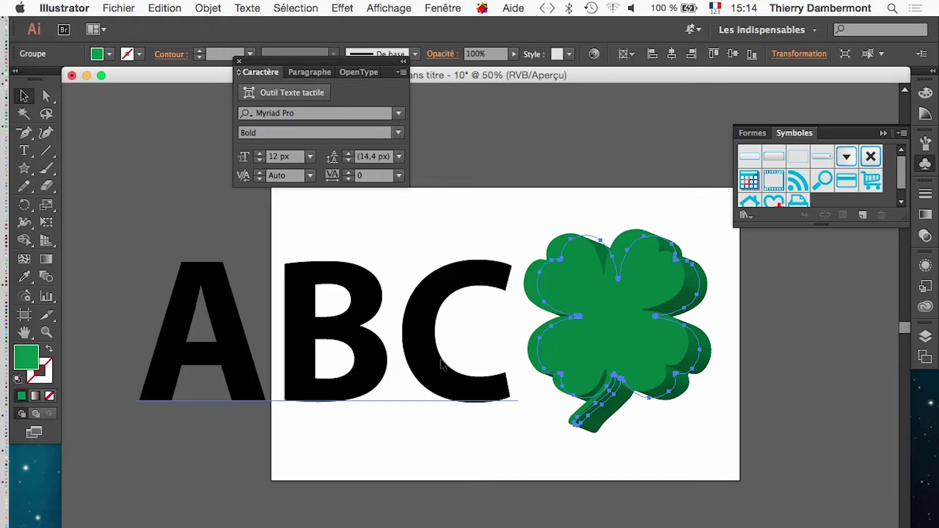
{"action": "left_click", "coordinate": [491, 386]}
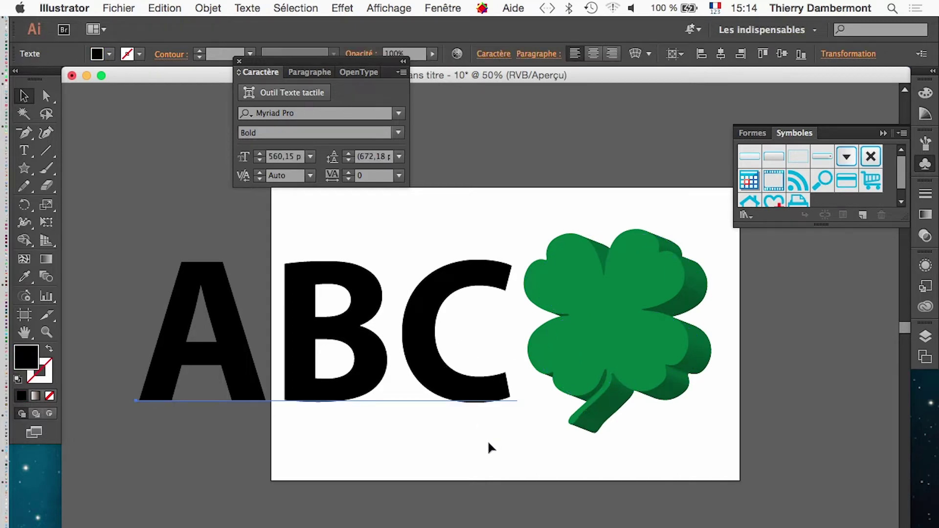
{"action": "left_click", "coordinate": [592, 323]}
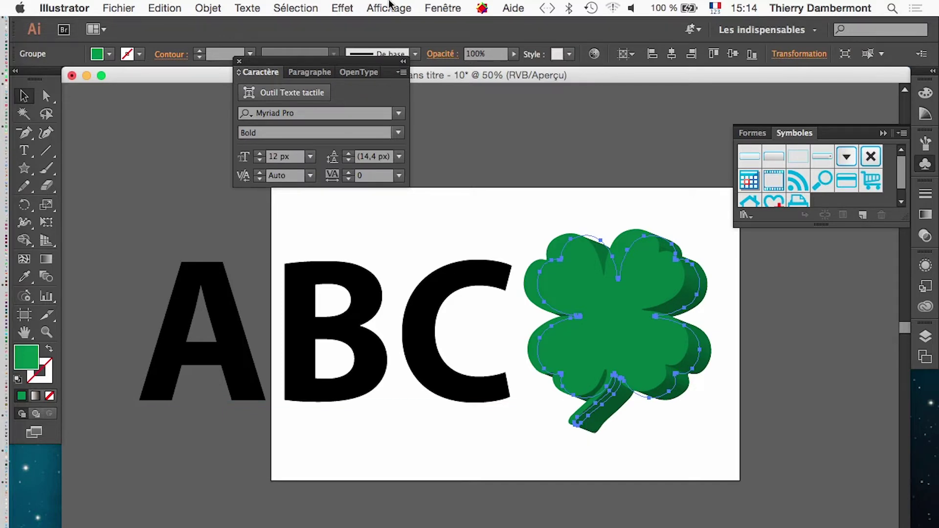
{"action": "left_click", "coordinate": [443, 8]}
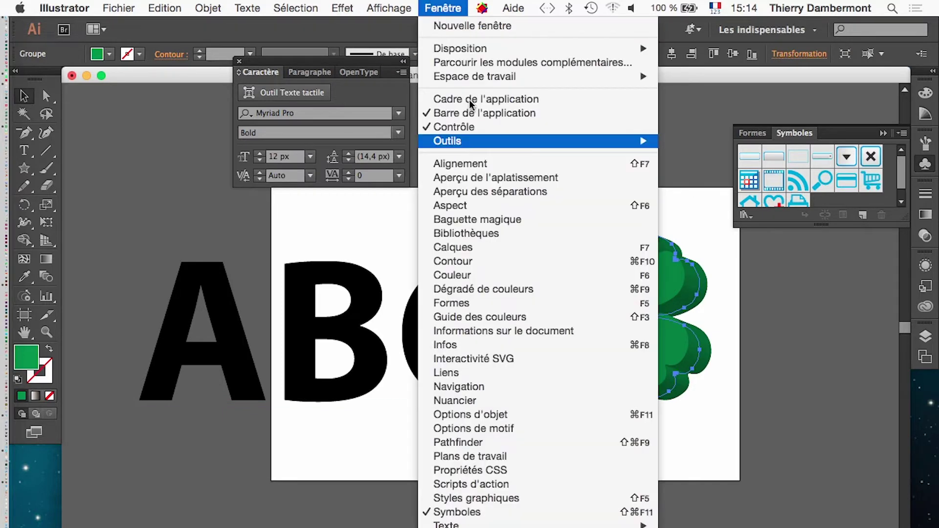
{"action": "left_click", "coordinate": [537, 504]}
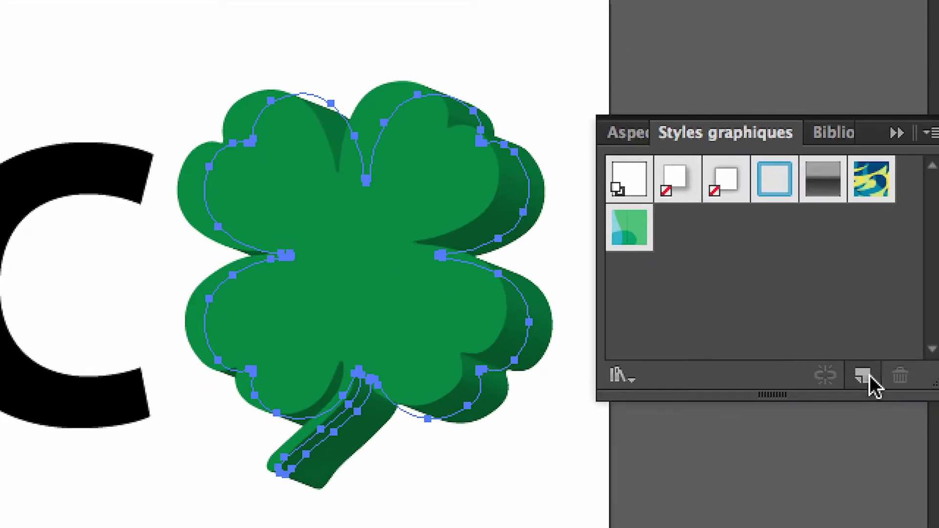
{"action": "left_click", "coordinate": [869, 376]}
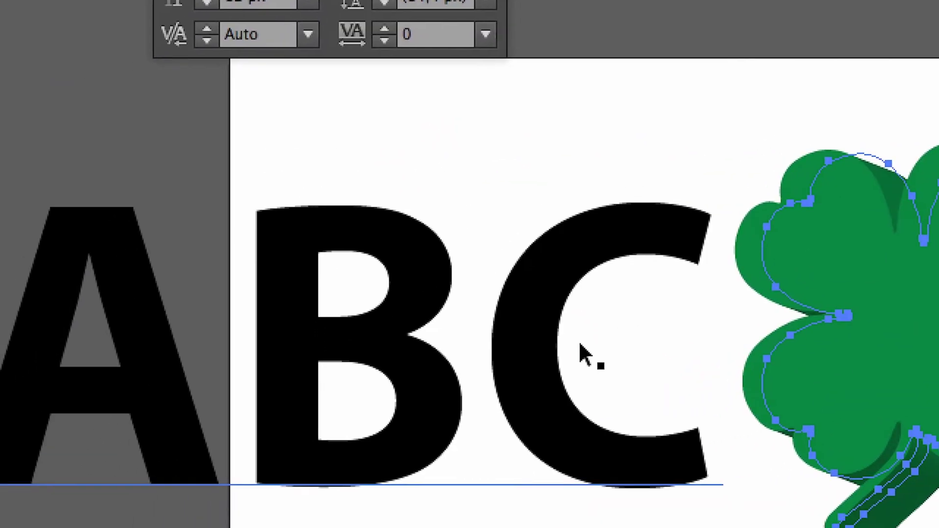
- Apply the newly saved 3D graphic style to the ABC text and collapse Styles graphiques
{"action": "left_click", "coordinate": [139, 368]}
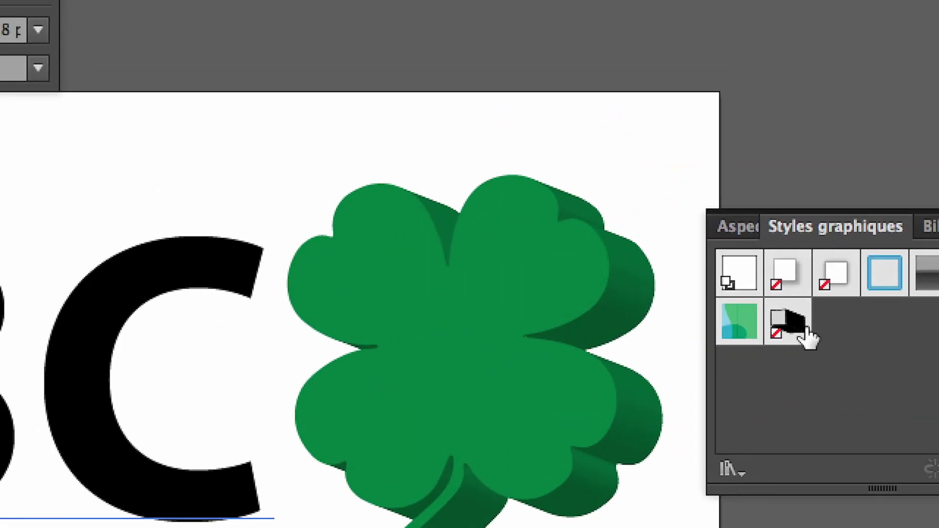
{"action": "left_click", "coordinate": [792, 322]}
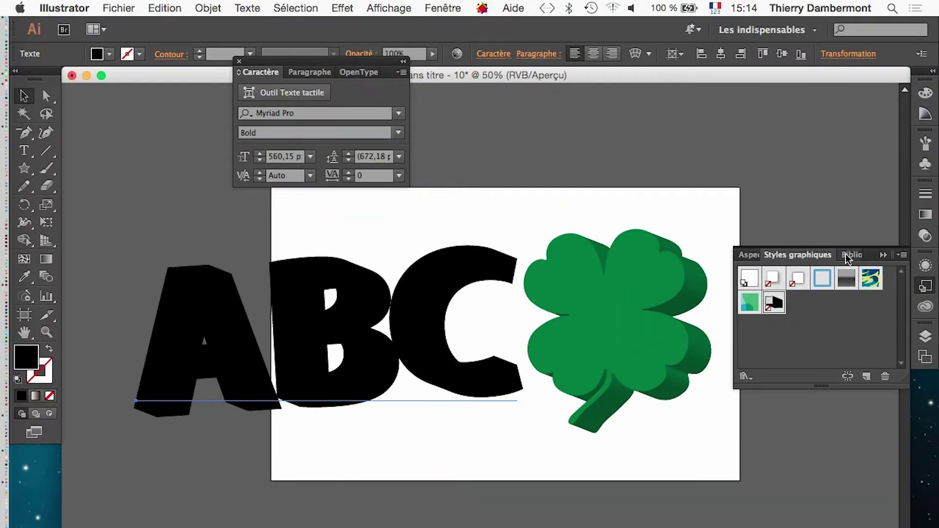
{"action": "left_click", "coordinate": [883, 255]}
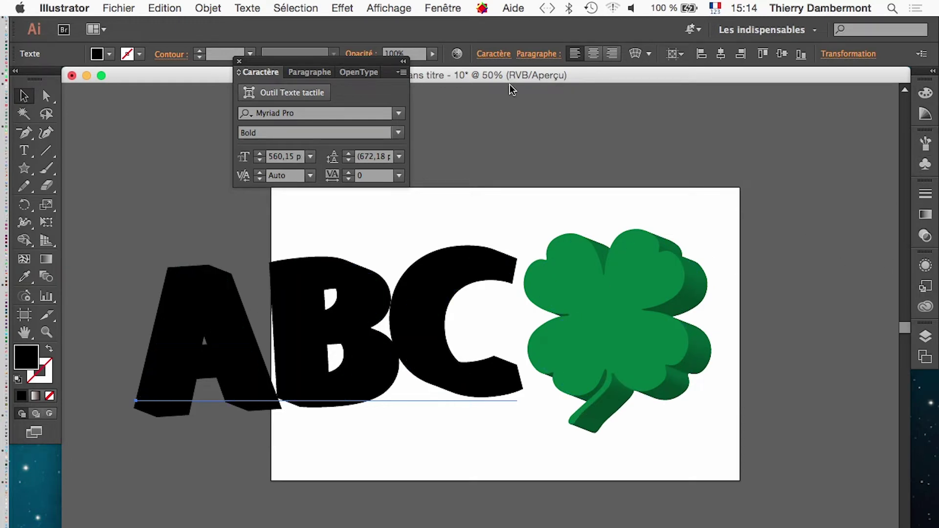
- Sample the clover's green with the Eyedropper to recolour the extruded ABC text, and return to the Selection tool
{"action": "left_click", "coordinate": [24, 277]}
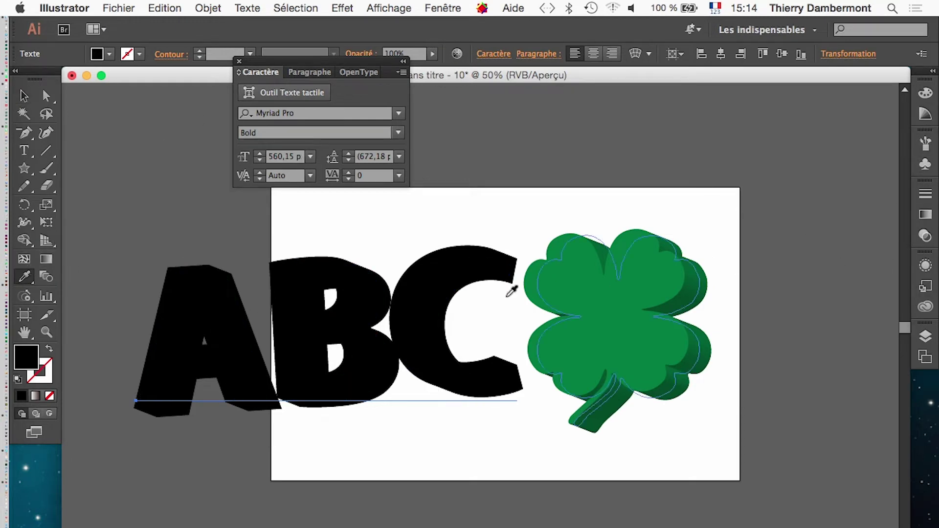
{"action": "left_click", "coordinate": [608, 286]}
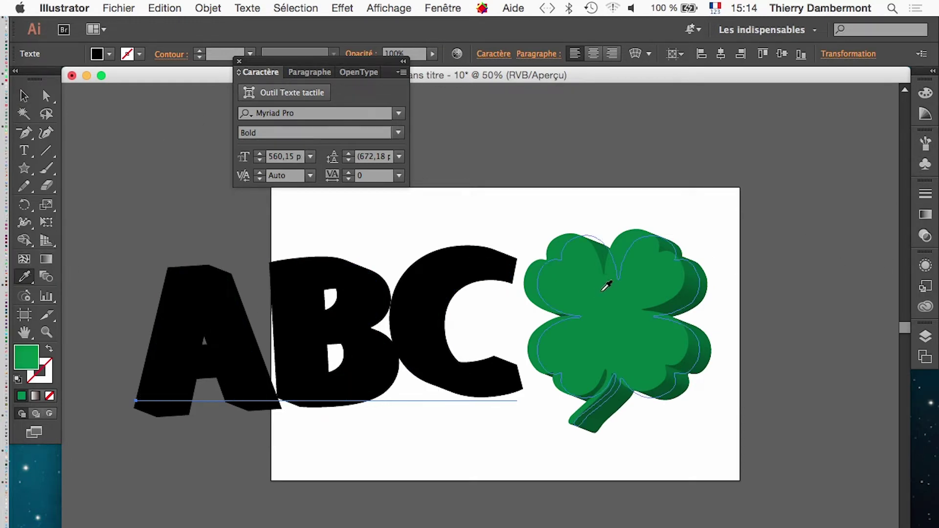
{"action": "left_click", "coordinate": [24, 96]}
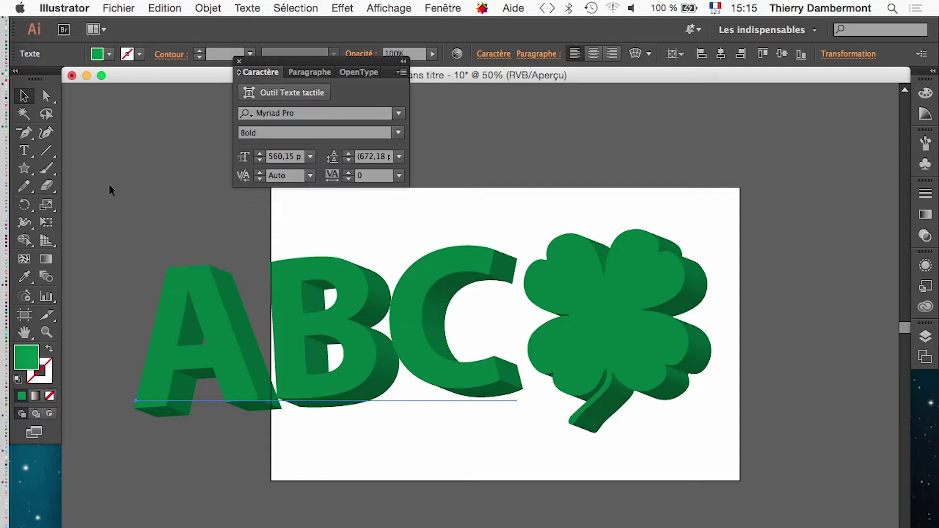
- Select all the letters of the ABC text, set their tracking to -70, and deselect the text
{"action": "left_click", "coordinate": [24, 151]}
{"action": "left_click_drag", "start_coordinate": [191, 339], "coordinate": [471, 348]}
{"action": "left_click", "coordinate": [445, 6]}
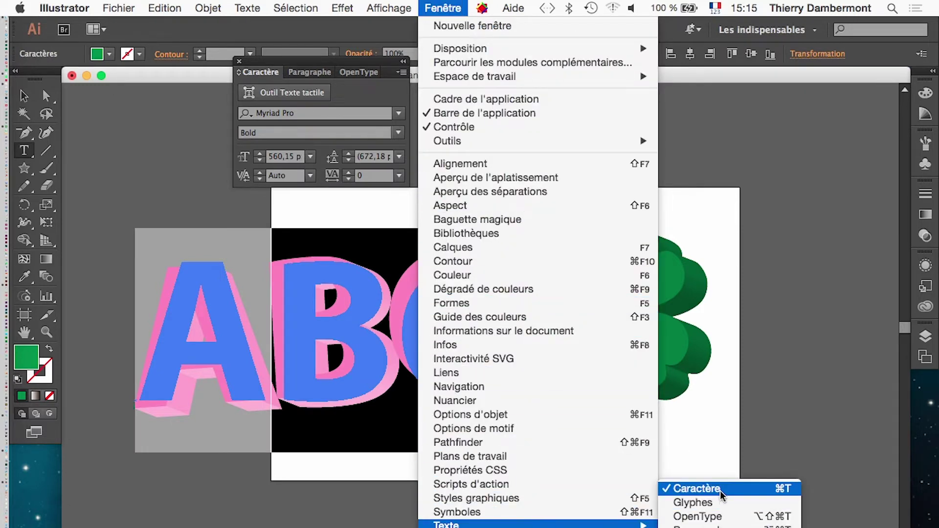
{"action": "left_click", "coordinate": [375, 93]}
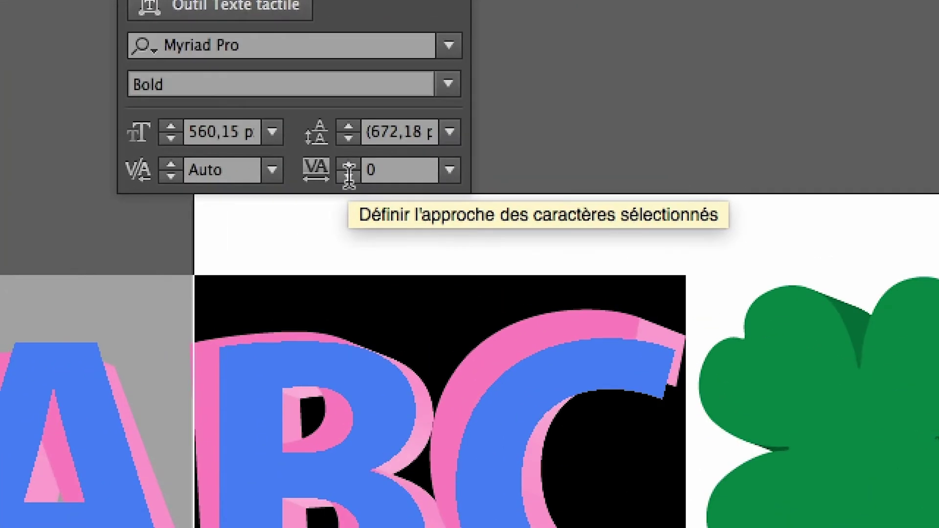
{"action": "left_click", "coordinate": [348, 177]}
{"action": "left_click", "coordinate": [348, 177]}
{"action": "left_click", "coordinate": [348, 177]}
{"action": "left_click", "coordinate": [348, 177]}
{"action": "left_click", "coordinate": [348, 177]}
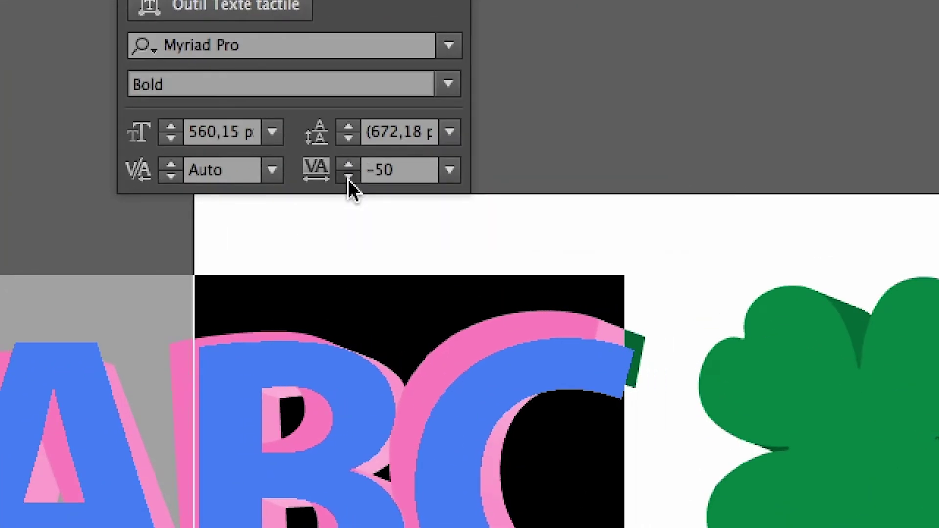
{"action": "left_click", "coordinate": [348, 177]}
{"action": "left_click", "coordinate": [348, 177]}
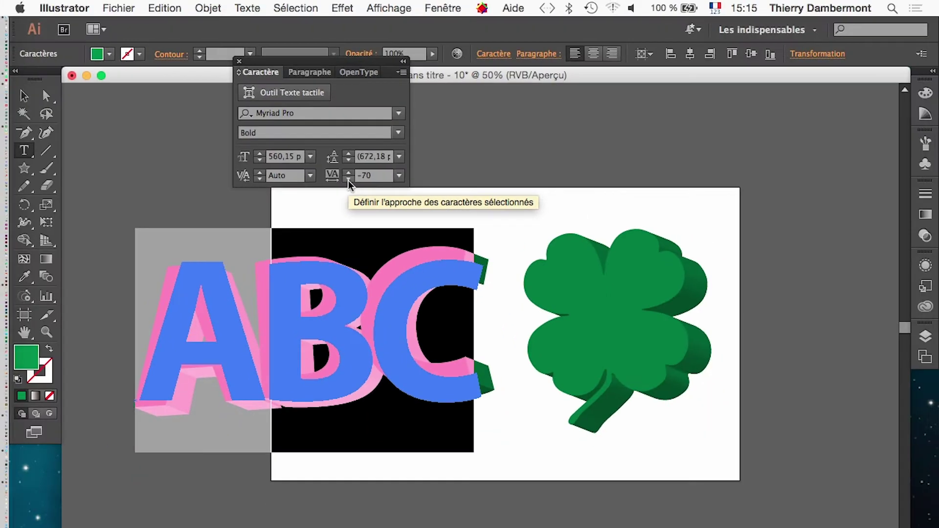
{"action": "key", "text": "Escape"}
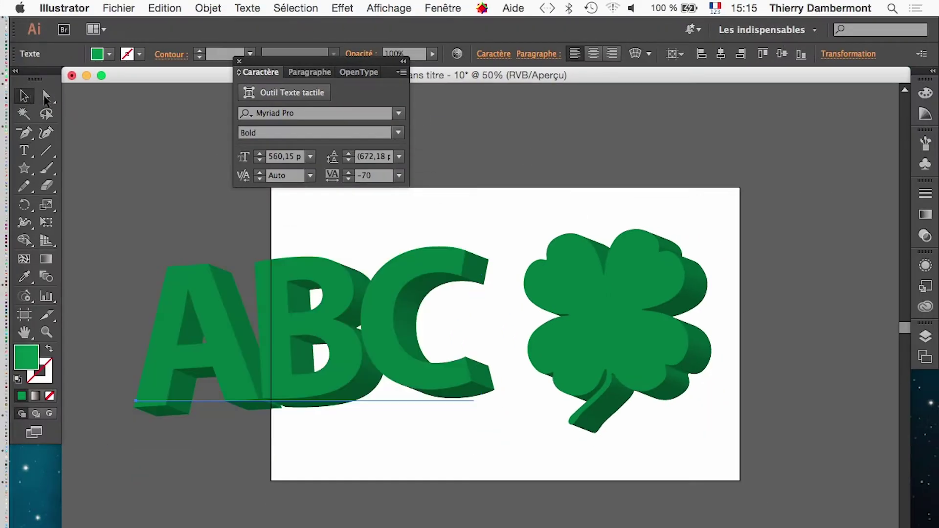
{"action": "left_click", "coordinate": [216, 215]}
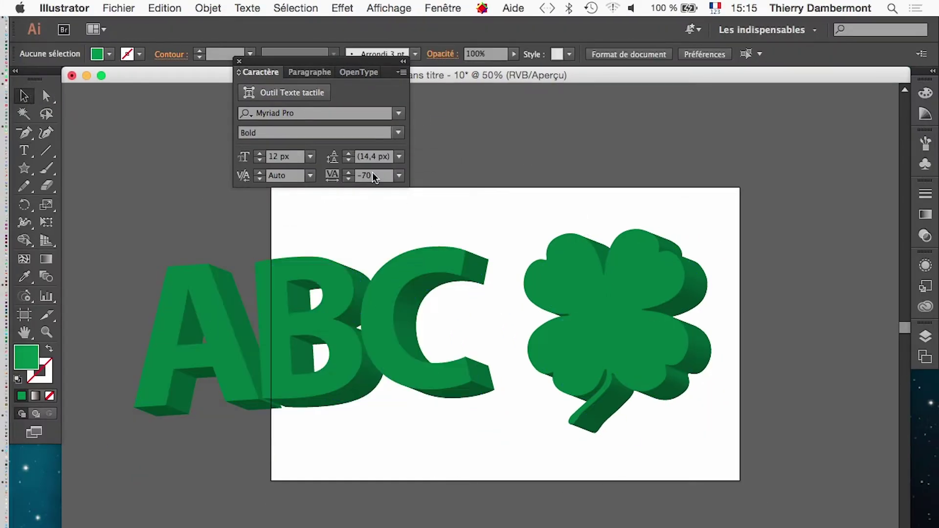
- Set the tracking of all the ABC letters to -150 and move the text closer to the clover
{"action": "key", "text": "t"}
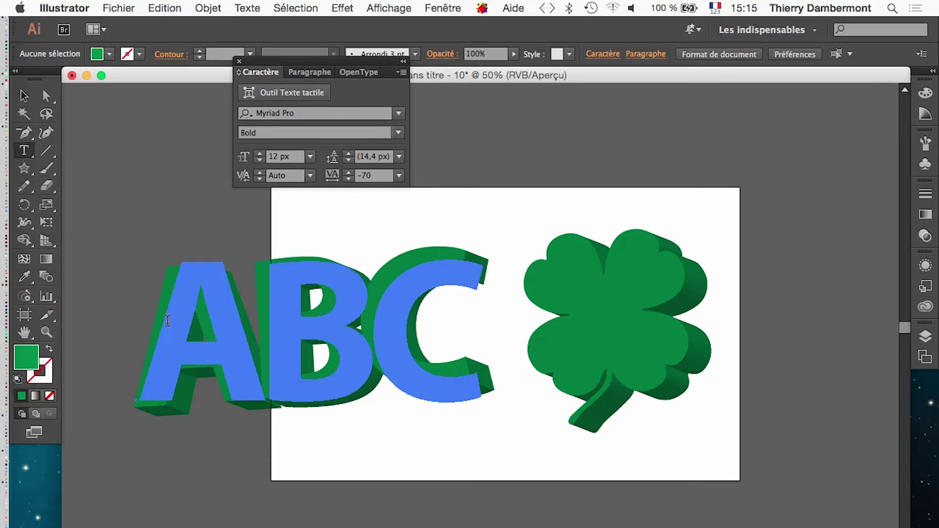
{"action": "left_click_drag", "start_coordinate": [168, 320], "coordinate": [478, 325]}
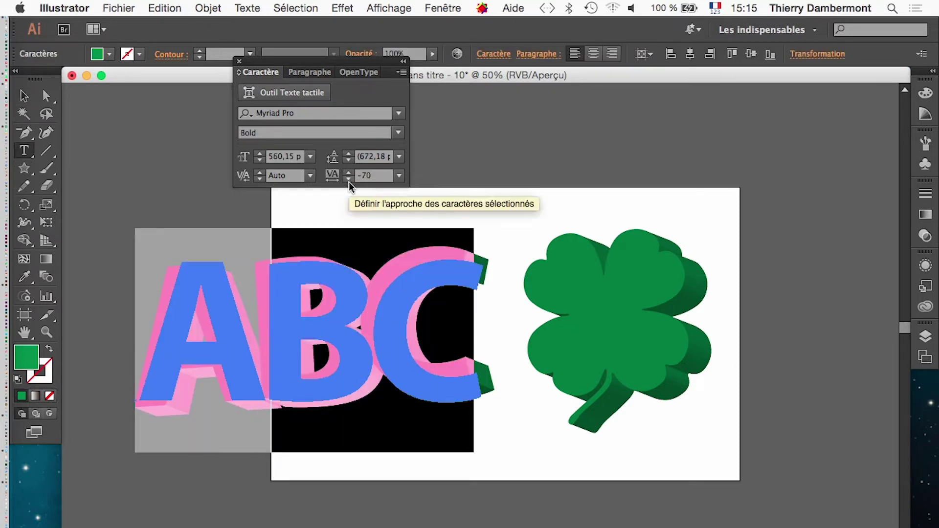
{"action": "left_click_drag", "start_coordinate": [348, 179], "coordinate": [341, 182]}
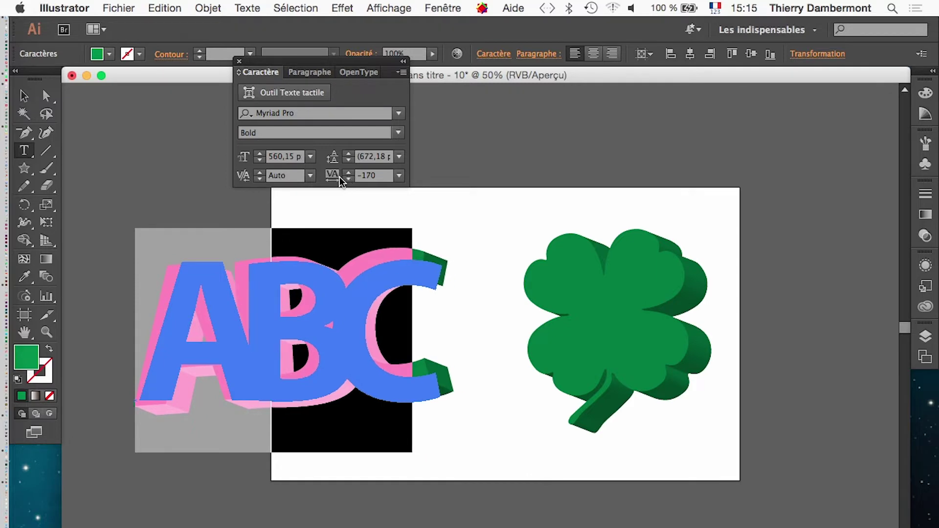
{"action": "left_click", "coordinate": [348, 173]}
{"action": "left_click", "coordinate": [348, 172]}
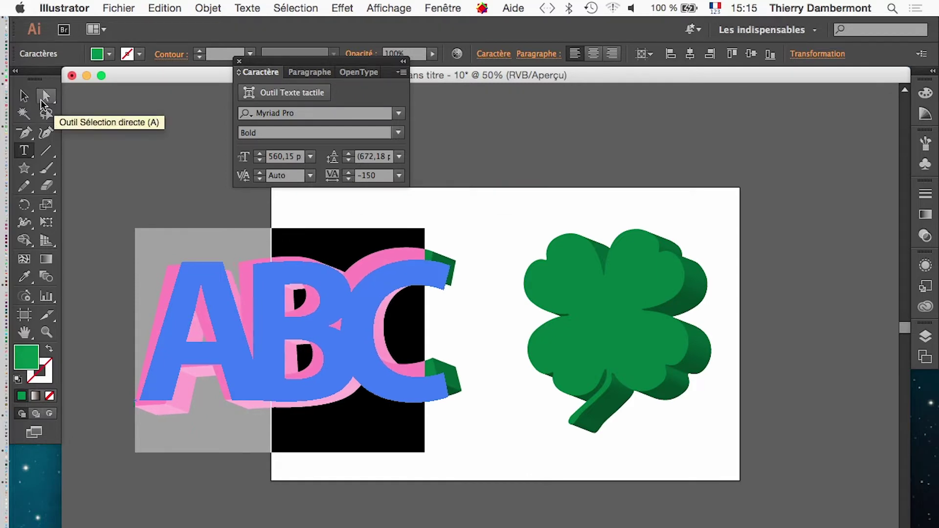
{"action": "key", "text": "Escape"}
{"action": "left_click", "coordinate": [343, 491]}
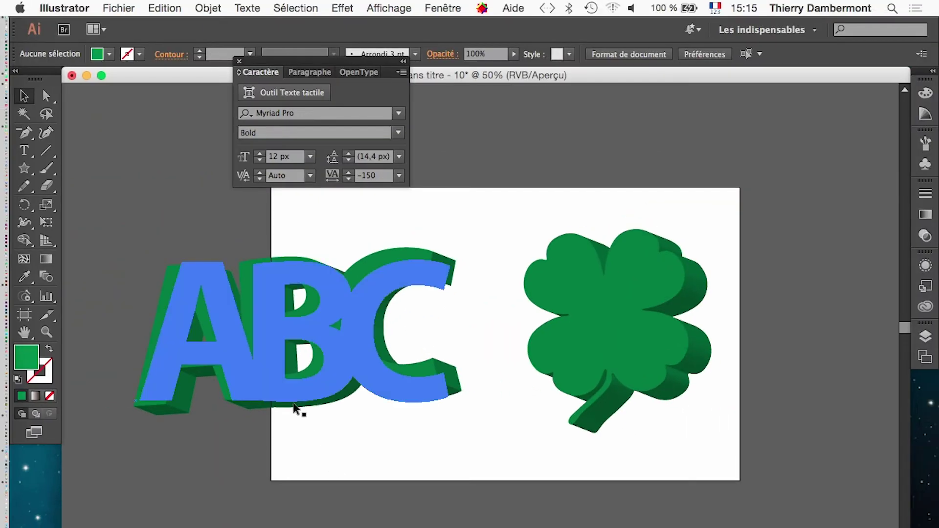
{"action": "left_click_drag", "start_coordinate": [275, 341], "coordinate": [340, 355]}
{"action": "left_click_drag", "start_coordinate": [328, 409], "coordinate": [328, 409]}
- Save the document as "logo 3D facile.ai" in the "AI FE mars 2015 jour 5" folder, in Illustrator CC version
{"action": "left_click", "coordinate": [118, 7]}
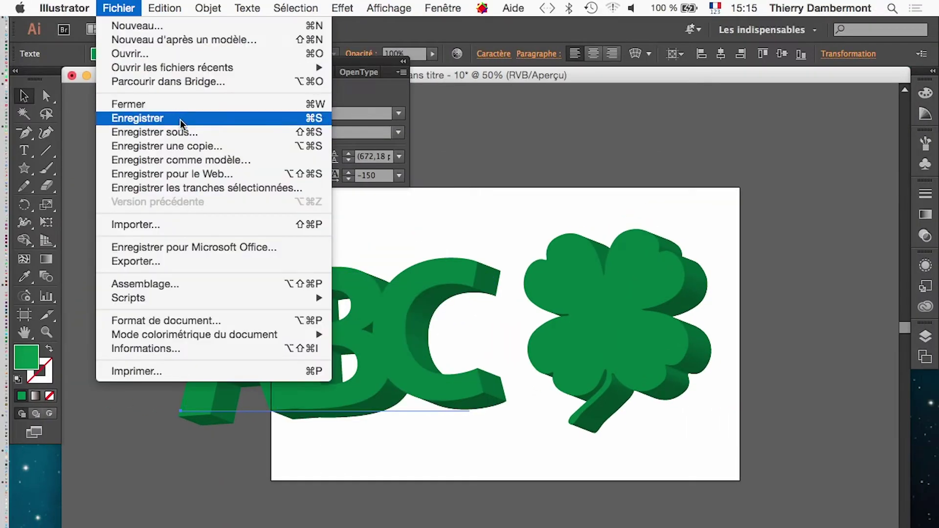
{"action": "left_click", "coordinate": [152, 133]}
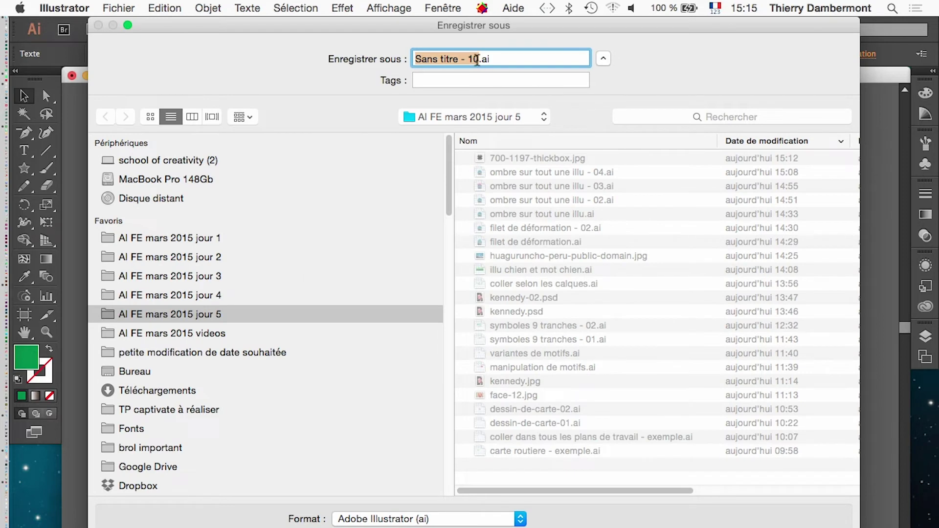
{"action": "type", "text": "logo 3D facile"}
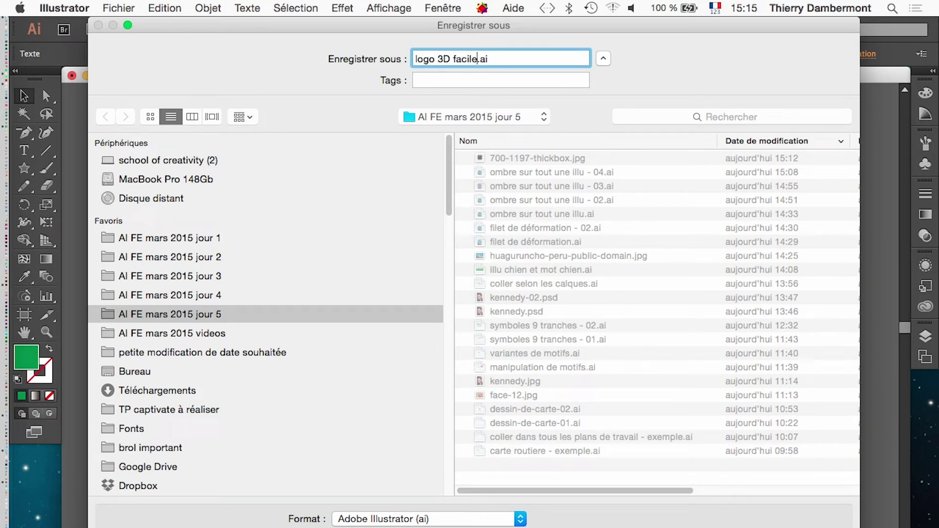
{"action": "key", "text": "Return"}
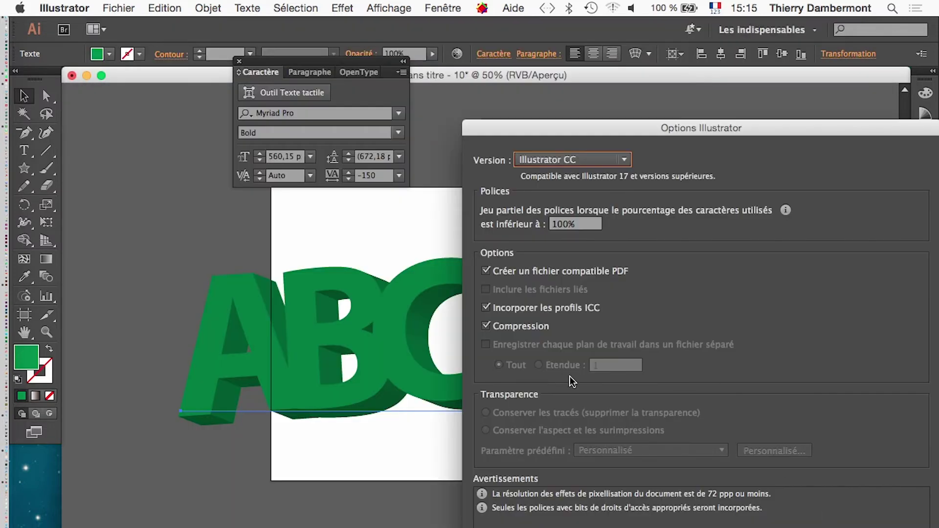
{"action": "key", "text": "Return"}
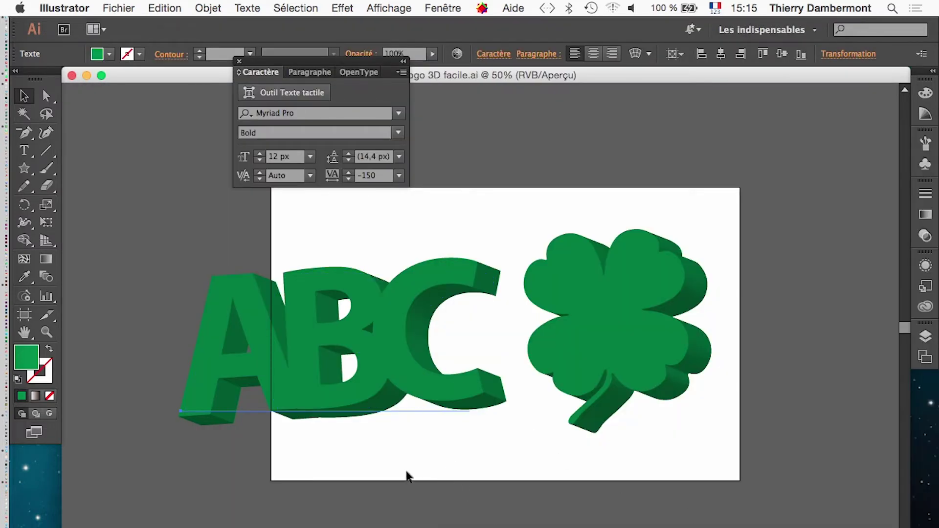
- Expand the appearance of the 3D ABC text into editable vector paths and deselect it
{"action": "left_click", "coordinate": [207, 8]}
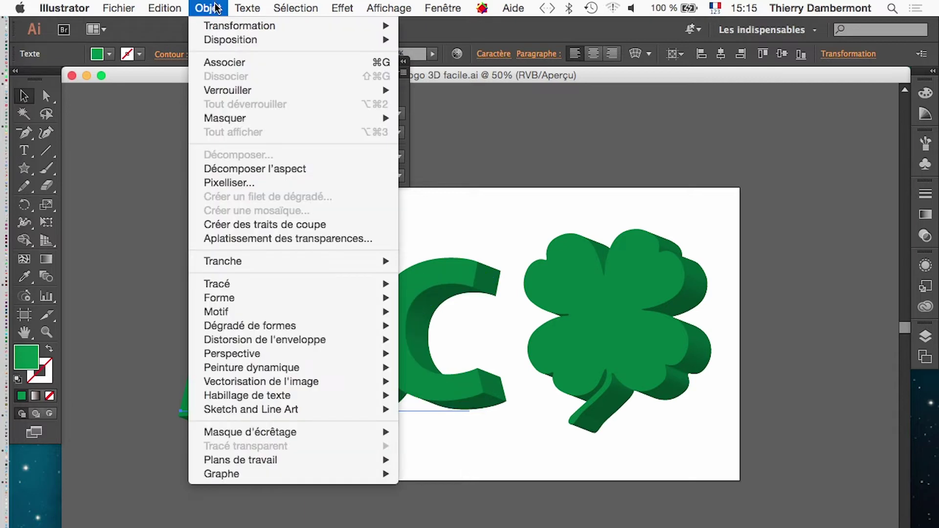
{"action": "left_click", "coordinate": [251, 170]}
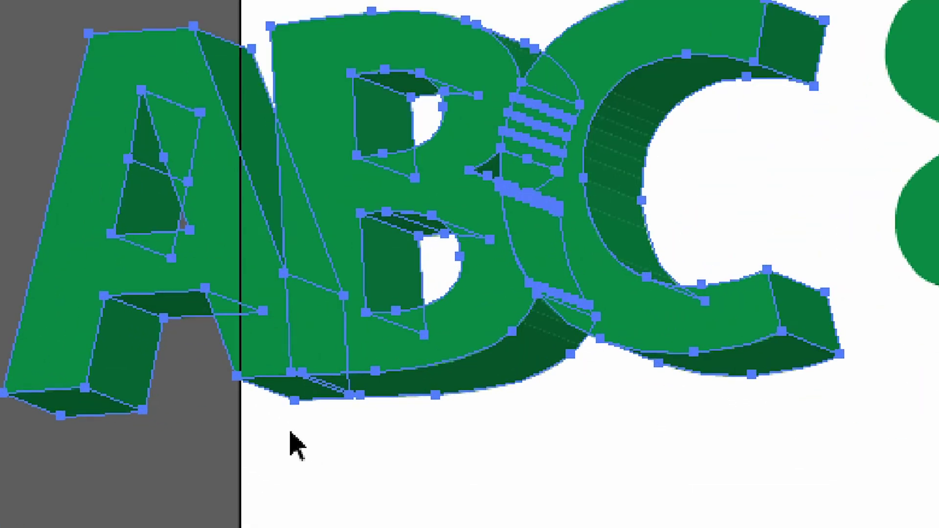
{"action": "left_click", "coordinate": [294, 446]}
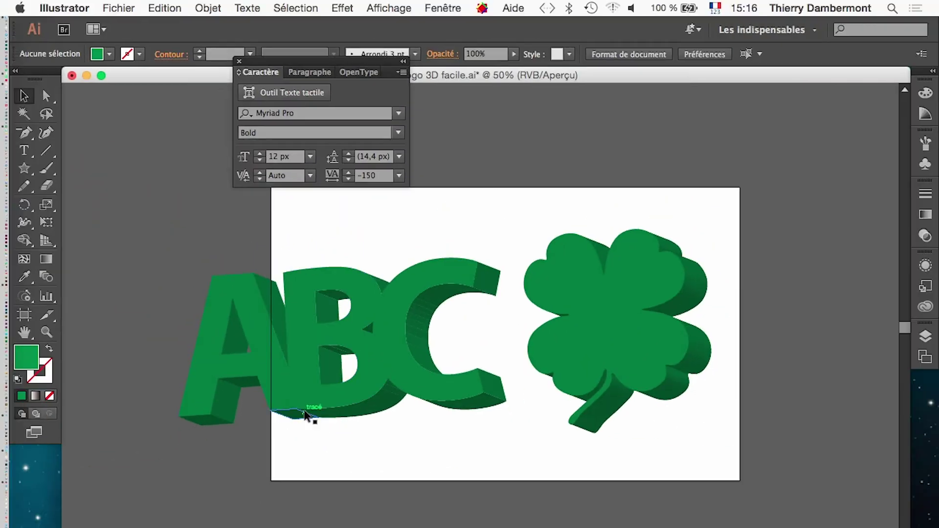
- Expand the appearance of the 3D clover into editable vector paths and deselect it
{"action": "left_click", "coordinate": [607, 325]}
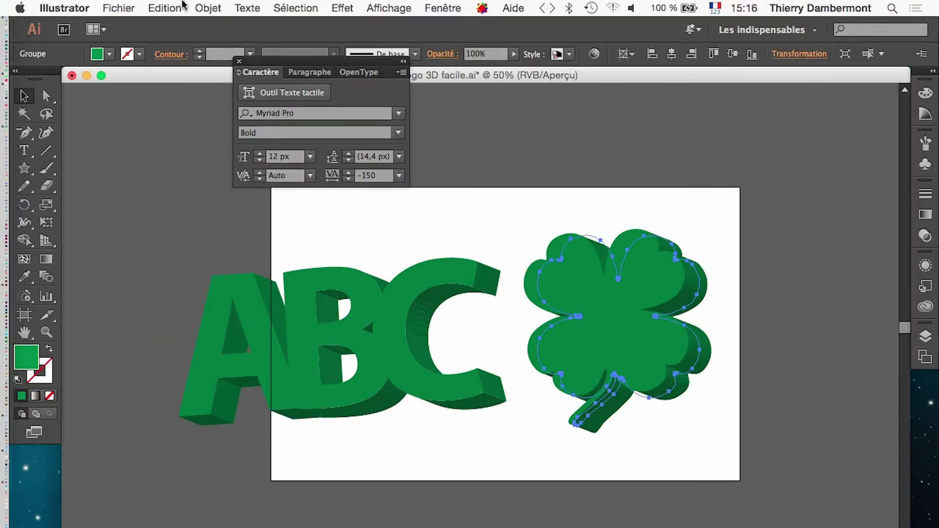
{"action": "left_click", "coordinate": [208, 8]}
{"action": "left_click", "coordinate": [233, 170]}
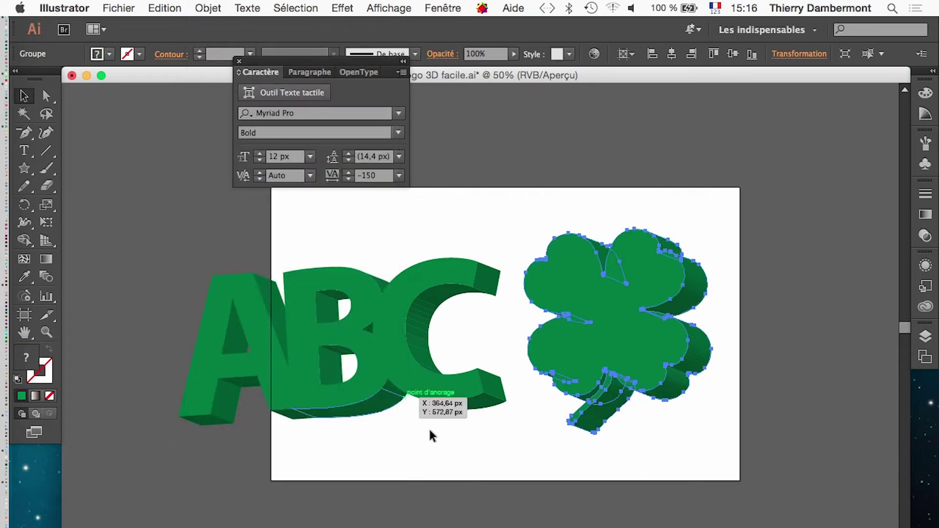
{"action": "left_click", "coordinate": [495, 460]}
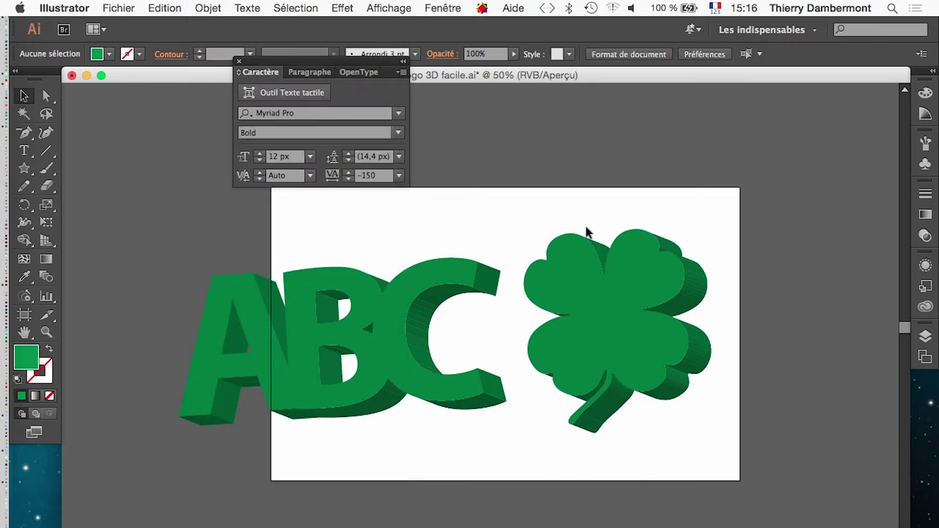
- Fill the whole expanded clover group with black from the Nuancier swatches and deselect it
{"action": "left_click", "coordinate": [653, 307]}
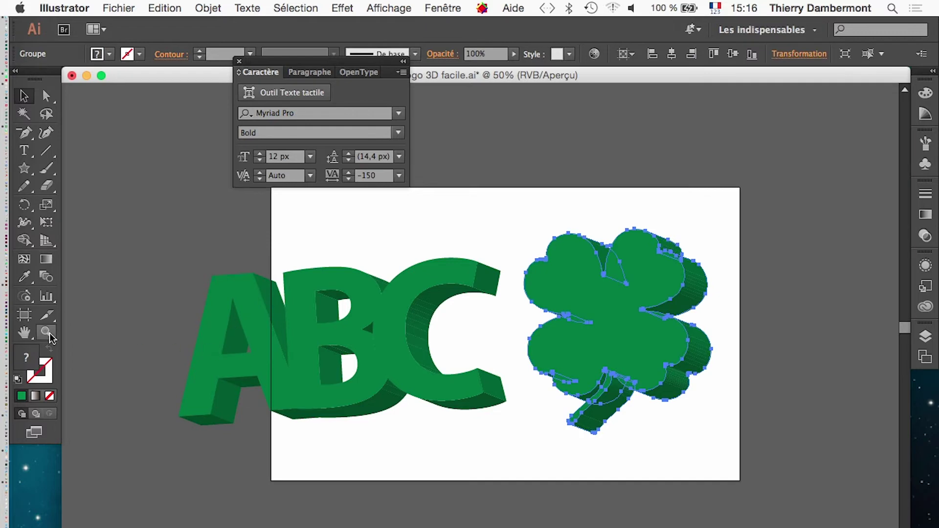
{"action": "left_click", "coordinate": [422, 7]}
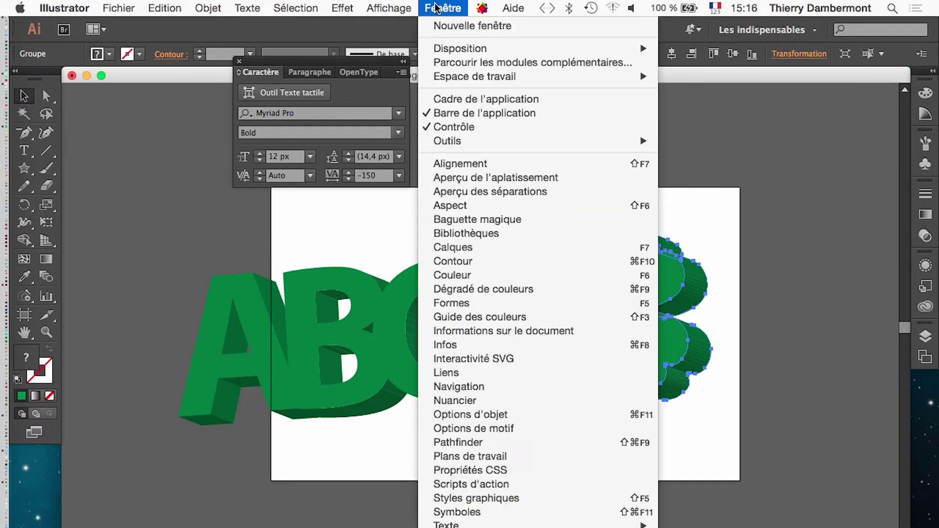
{"action": "left_click", "coordinate": [465, 401]}
{"action": "left_click", "coordinate": [646, 198]}
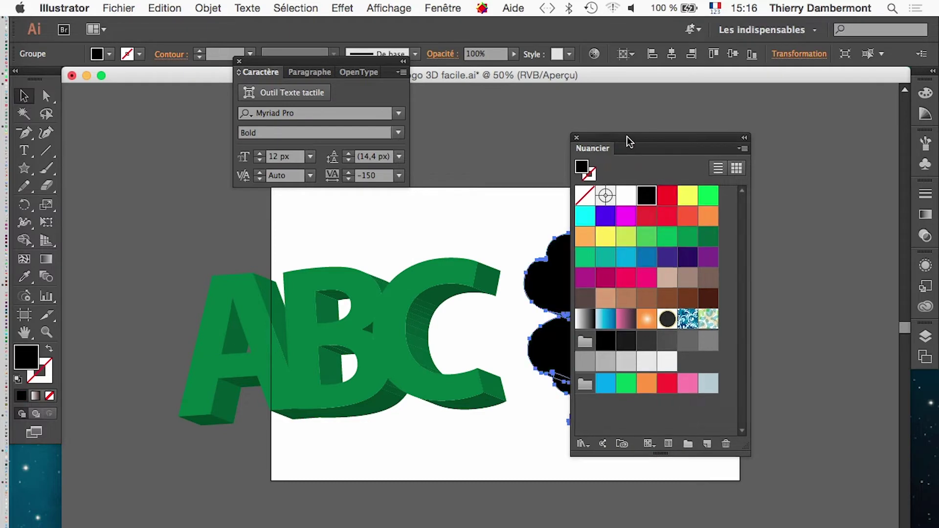
{"action": "left_click_drag", "start_coordinate": [625, 142], "coordinate": [784, 141]}
{"action": "left_click", "coordinate": [553, 197]}
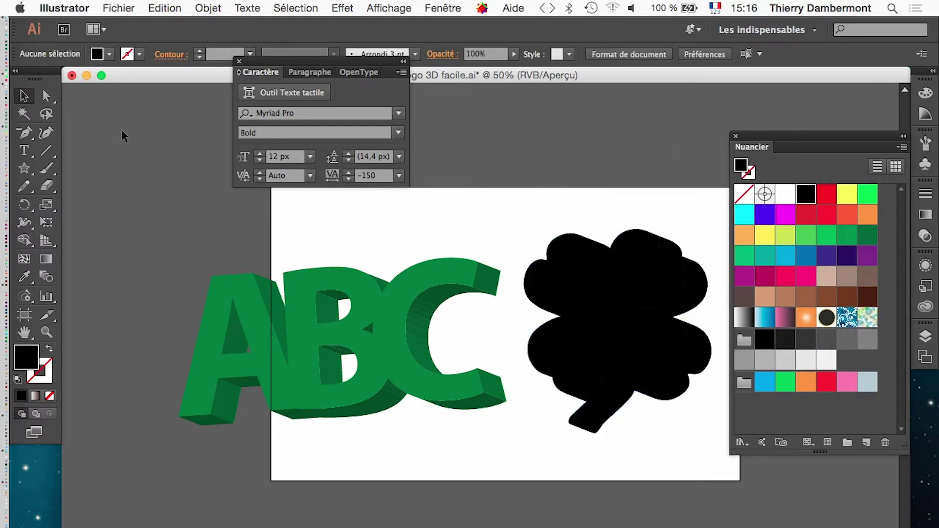
- Fill only the clover's front face with white using Direct Selection, and move the swatches clear of the artwork
{"action": "left_click", "coordinate": [46, 96]}
{"action": "left_click", "coordinate": [570, 304]}
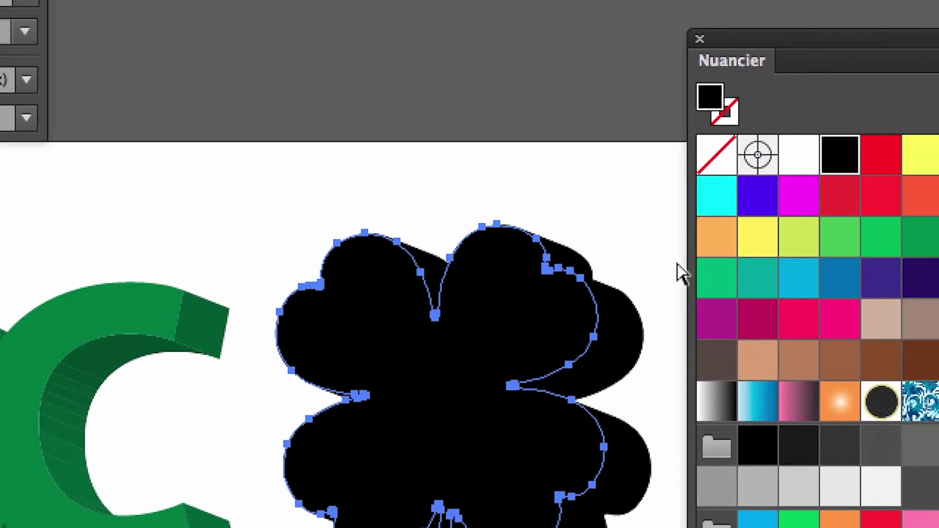
{"action": "left_click", "coordinate": [798, 155]}
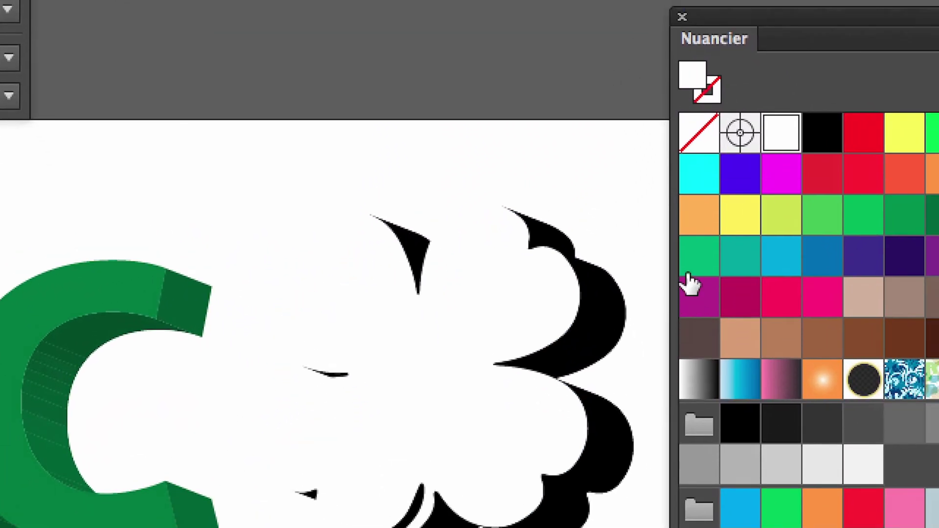
{"action": "left_click_drag", "start_coordinate": [729, 22], "coordinate": [915, 141]}
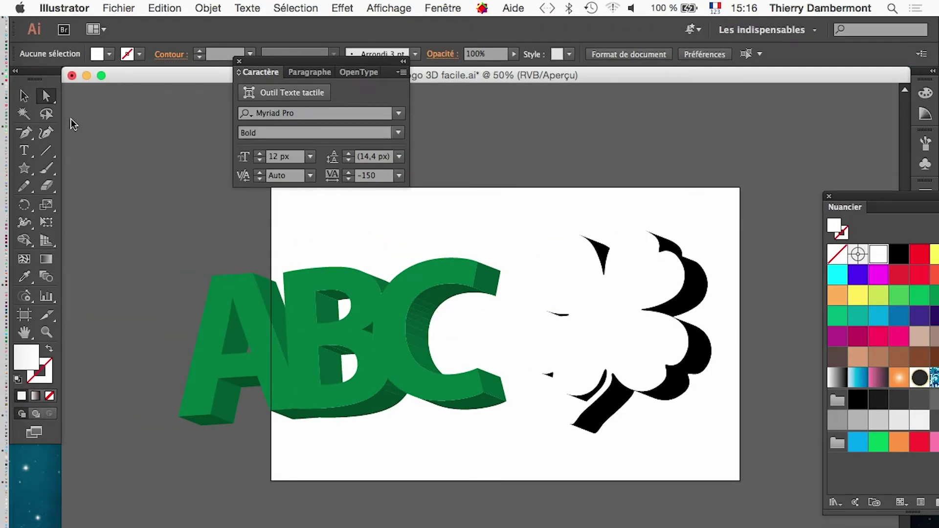
{"action": "left_click", "coordinate": [24, 96]}
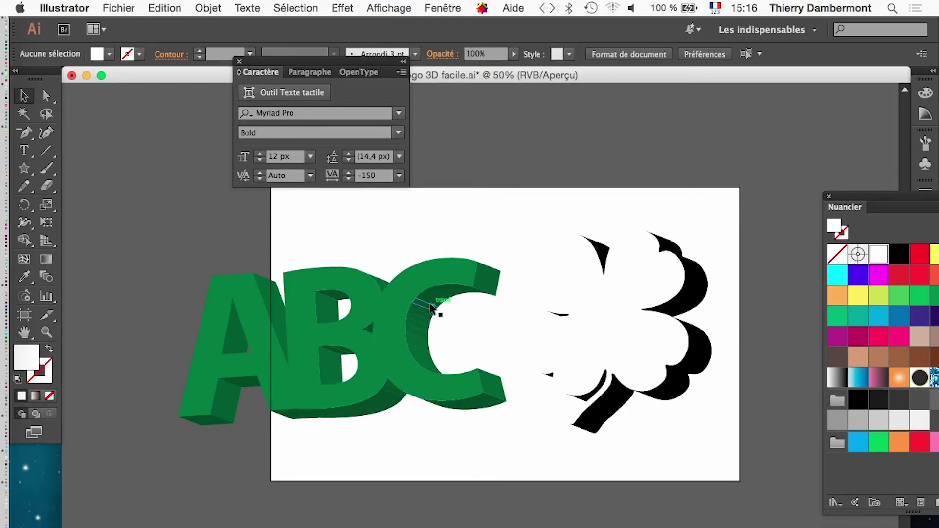
{"action": "left_click", "coordinate": [394, 298]}
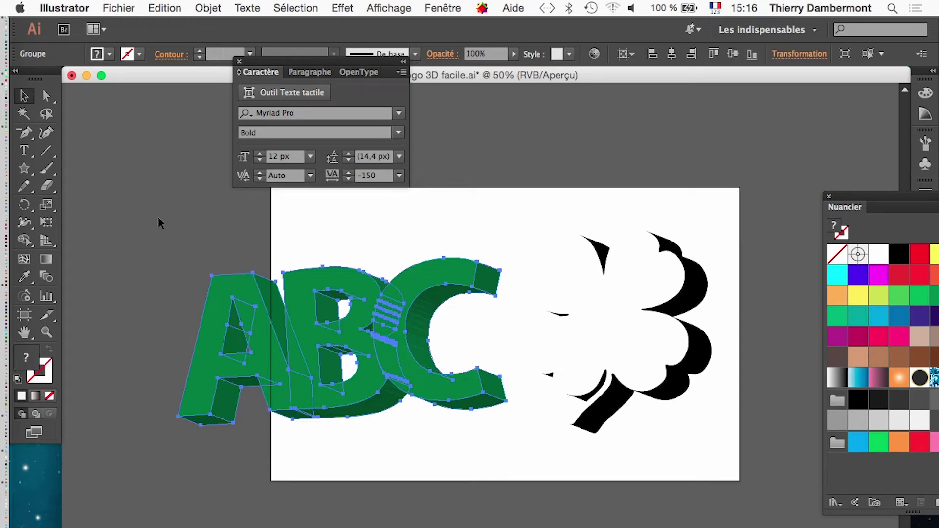
{"action": "key", "text": "a"}
{"action": "key", "text": "super+shift+a"}
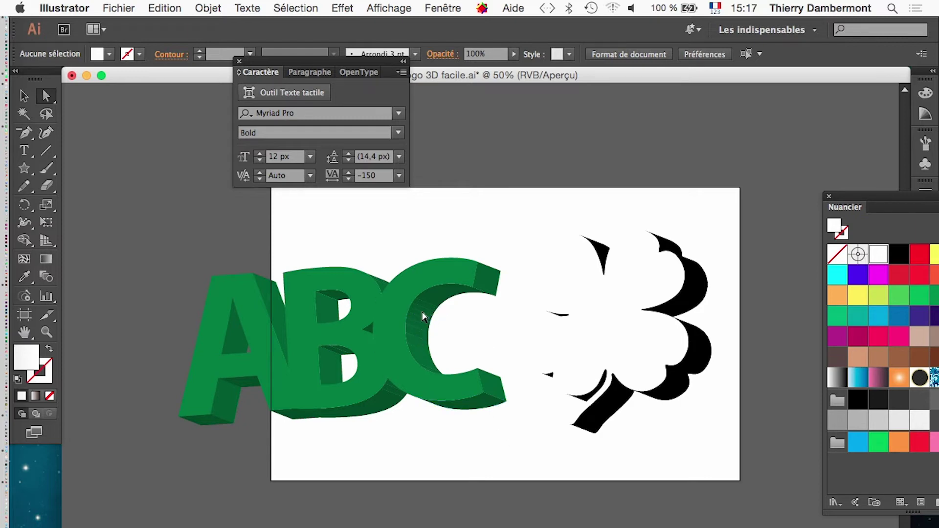
- Fill the whole expanded ABC group with the black swatch and deselect it
{"action": "left_click", "coordinate": [27, 96]}
{"action": "left_click", "coordinate": [284, 362]}
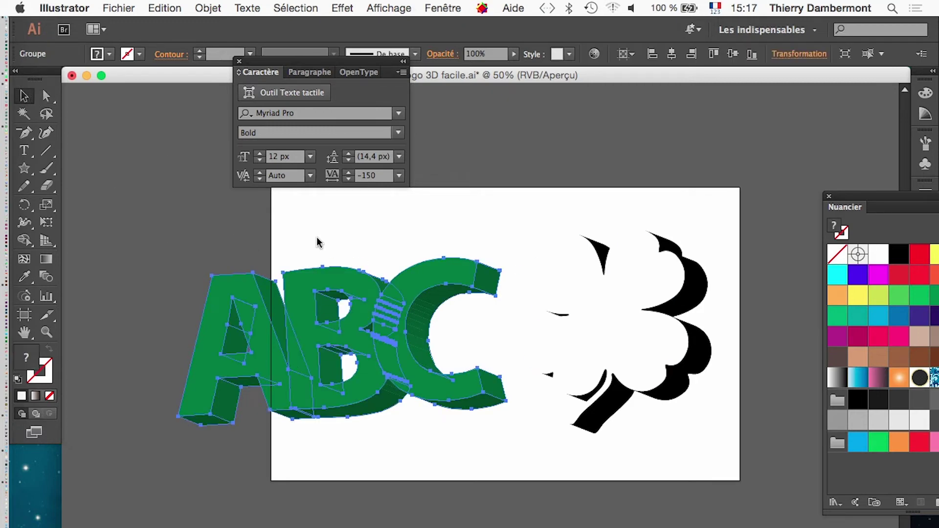
{"action": "left_click", "coordinate": [899, 255]}
{"action": "left_click", "coordinate": [523, 421]}
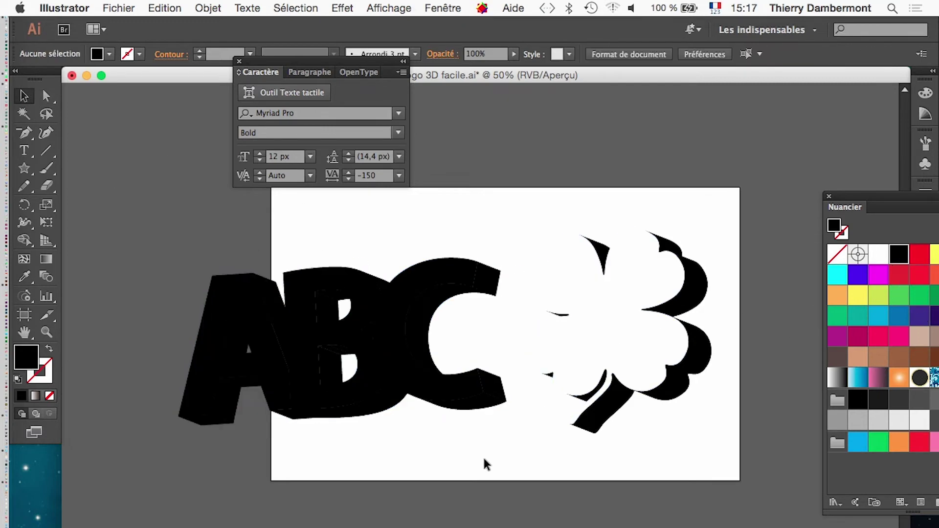
- Fill only the front faces of the letters A, B and C with white and deselect them
{"action": "left_click", "coordinate": [46, 97]}
{"action": "left_click", "coordinate": [411, 306]}
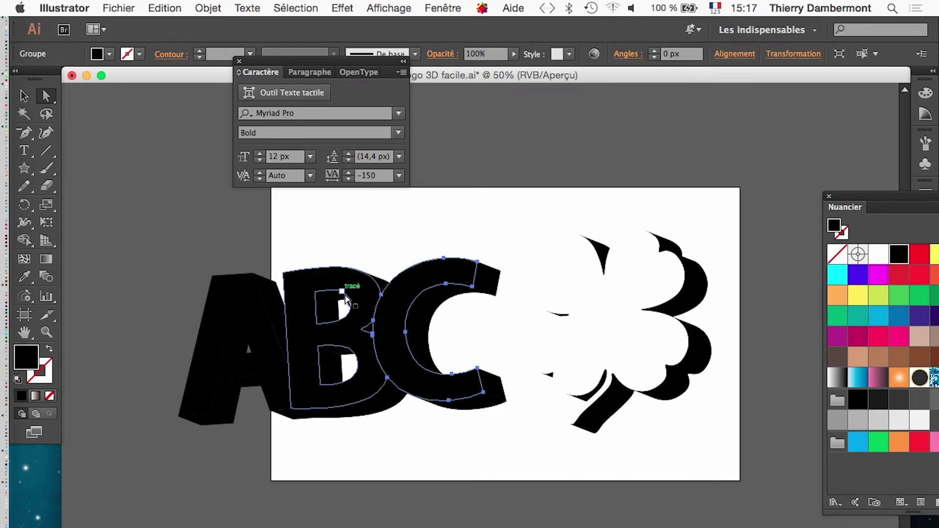
{"action": "left_click", "coordinate": [263, 312], "text": "shift"}
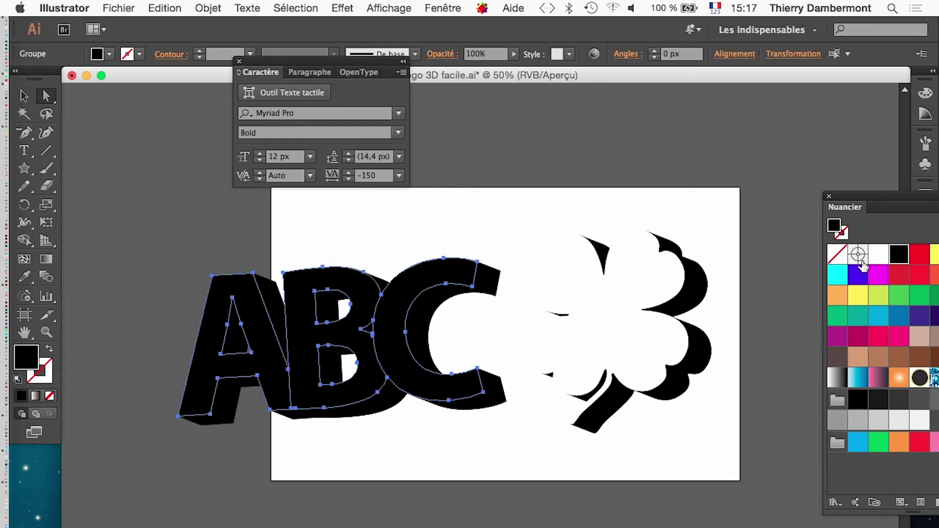
{"action": "left_click", "coordinate": [879, 255]}
{"action": "left_click", "coordinate": [503, 486]}
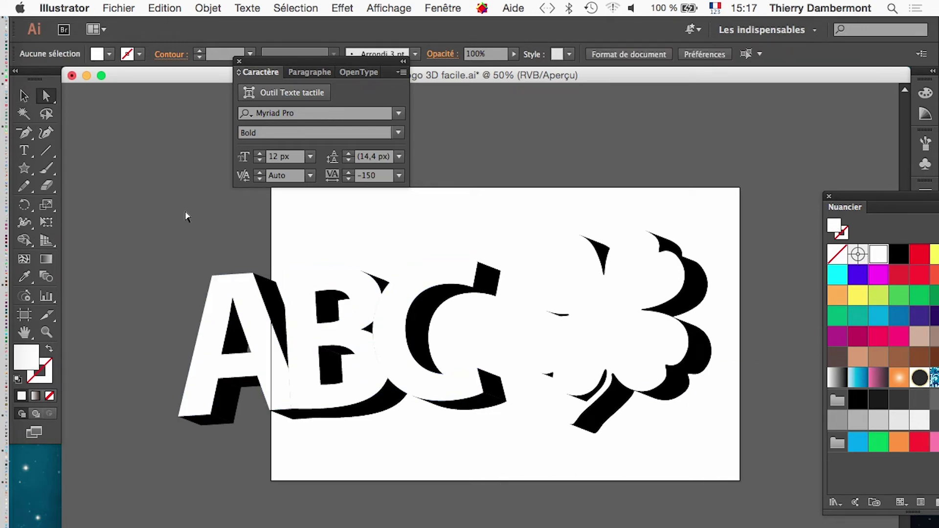
- Send the whole ABC group to the back of the stacking order, behind the clover
{"action": "left_click", "coordinate": [23, 97]}
{"action": "left_click", "coordinate": [353, 348]}
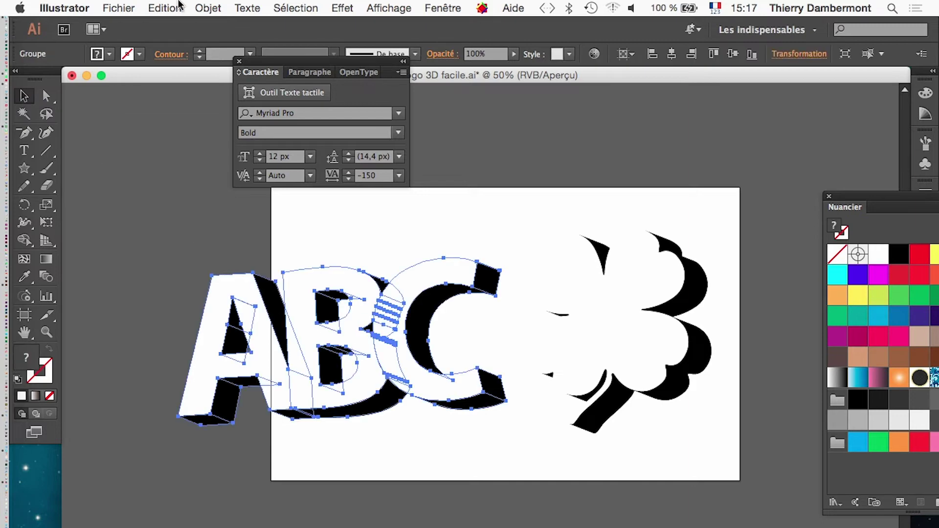
{"action": "left_click", "coordinate": [208, 8]}
{"action": "mouse_move", "coordinate": [219, 41]}
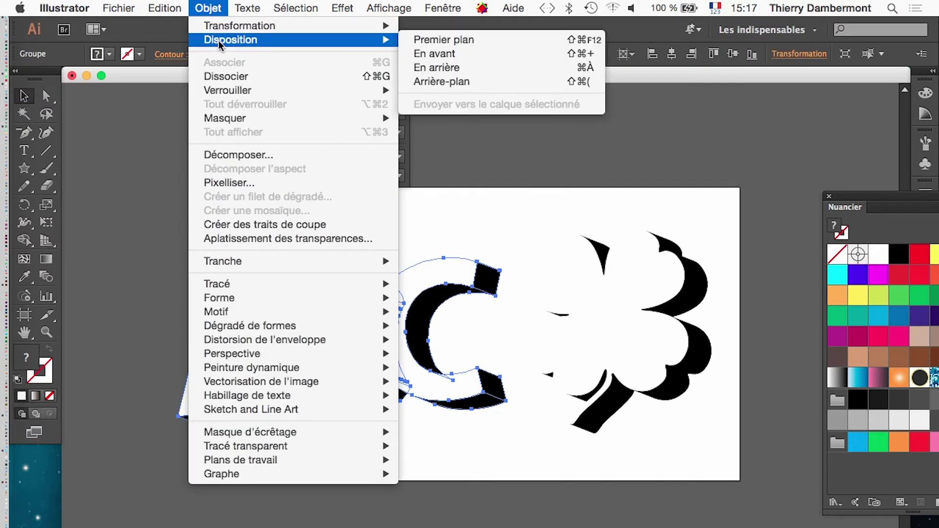
{"action": "left_click", "coordinate": [503, 81]}
- Move the ABC group up towards the clover so the C tucks behind its leaves, and deselect it
{"action": "left_click_drag", "start_coordinate": [368, 401], "coordinate": [414, 387]}
{"action": "left_click", "coordinate": [451, 467]}
{"action": "left_click", "coordinate": [427, 466]}
{"action": "left_click", "coordinate": [410, 412]}
{"action": "left_click", "coordinate": [436, 457]}
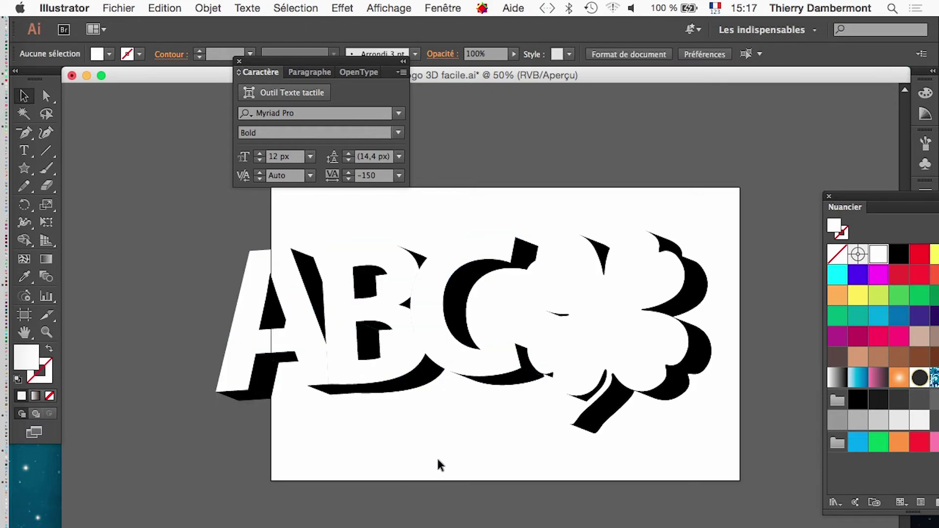
- Give the clover's white front face a black stroke and deselect it
{"action": "mouse_move", "coordinate": [558, 337]}
{"action": "left_mouse_down"}
{"action": "mouse_move", "coordinate": [536, 316]}
{"action": "mouse_move", "coordinate": [555, 336]}
{"action": "left_mouse_up"}
{"action": "left_click", "coordinate": [46, 96]}
{"action": "left_click", "coordinate": [569, 313]}
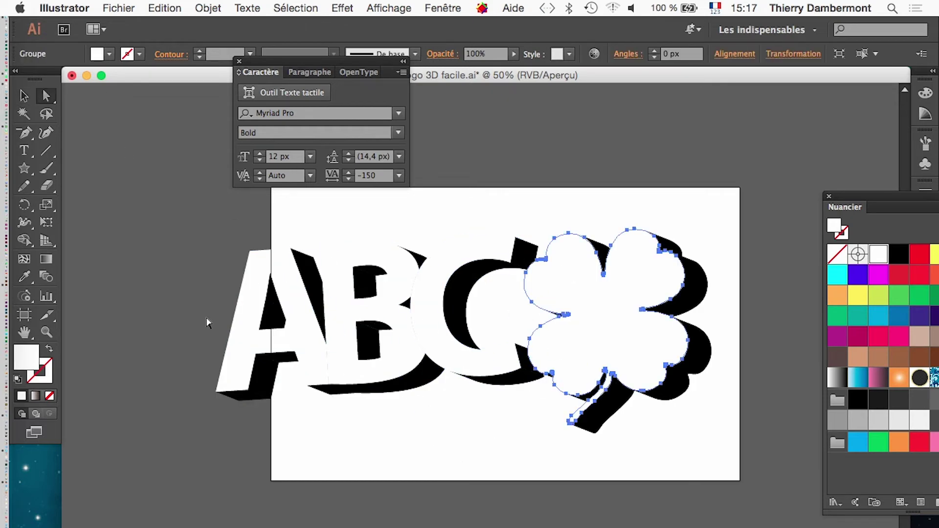
{"action": "left_click_drag", "start_coordinate": [851, 198], "coordinate": [758, 167]}
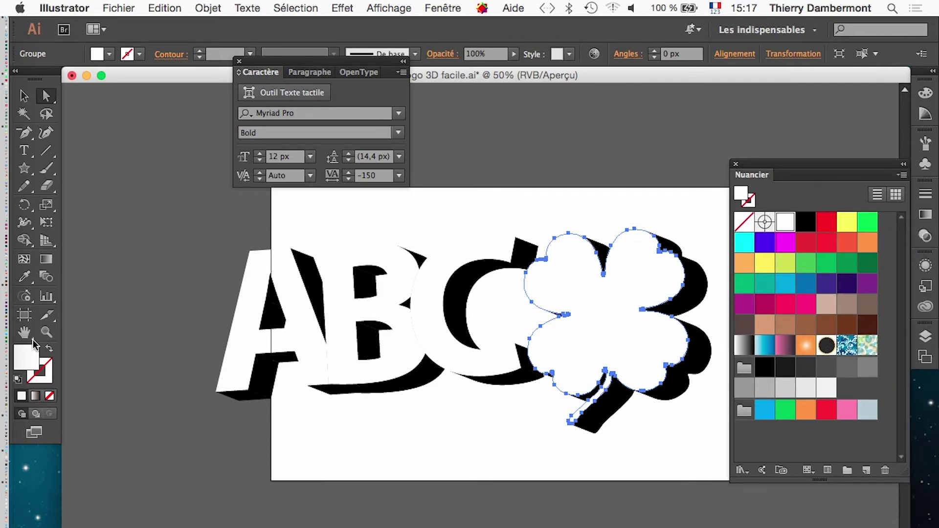
{"action": "left_click", "coordinate": [51, 381]}
{"action": "left_click", "coordinate": [804, 220]}
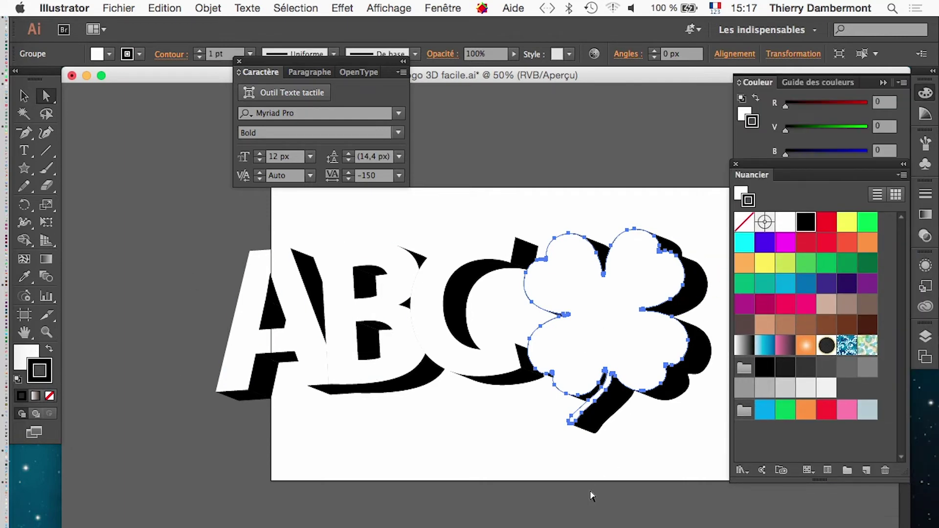
{"action": "left_click", "coordinate": [592, 500]}
- Set the stroke weight of the clover's front face to 4 pt and deselect it
{"action": "left_click", "coordinate": [549, 324]}
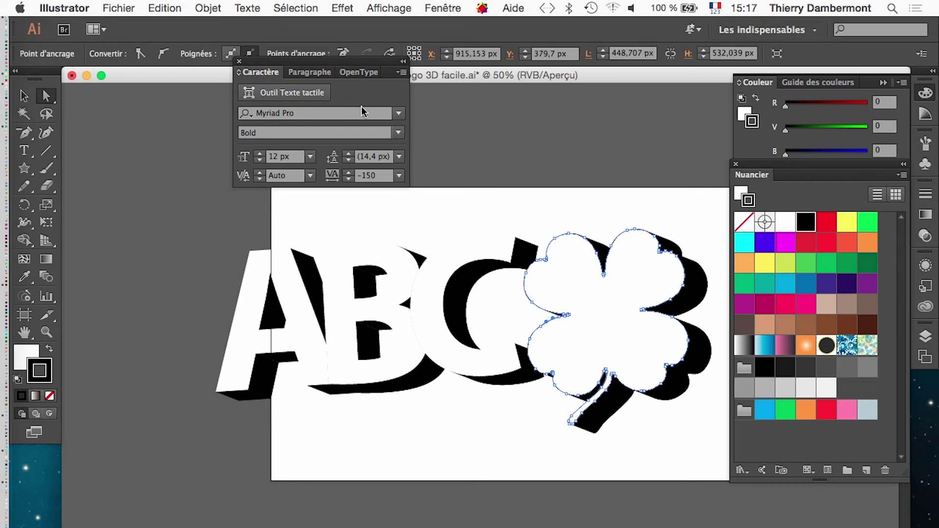
{"action": "left_click", "coordinate": [442, 8]}
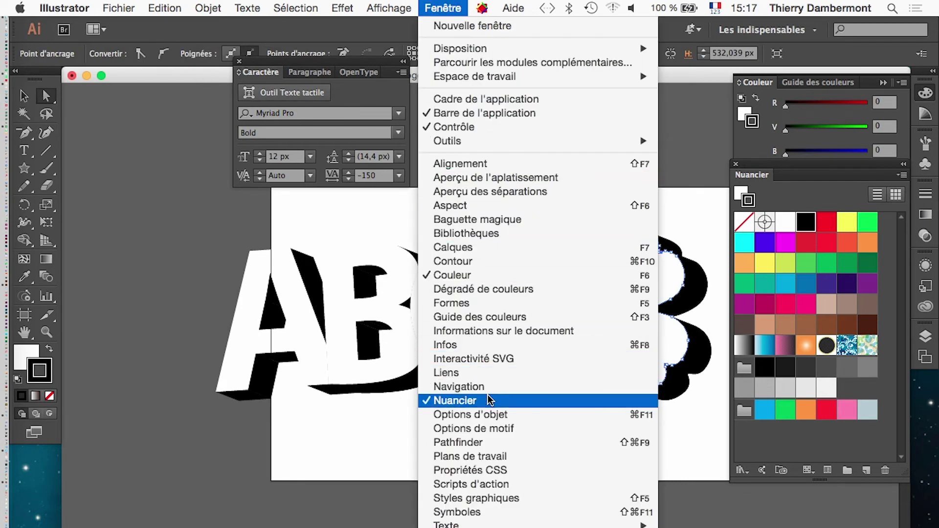
{"action": "left_click", "coordinate": [497, 262]}
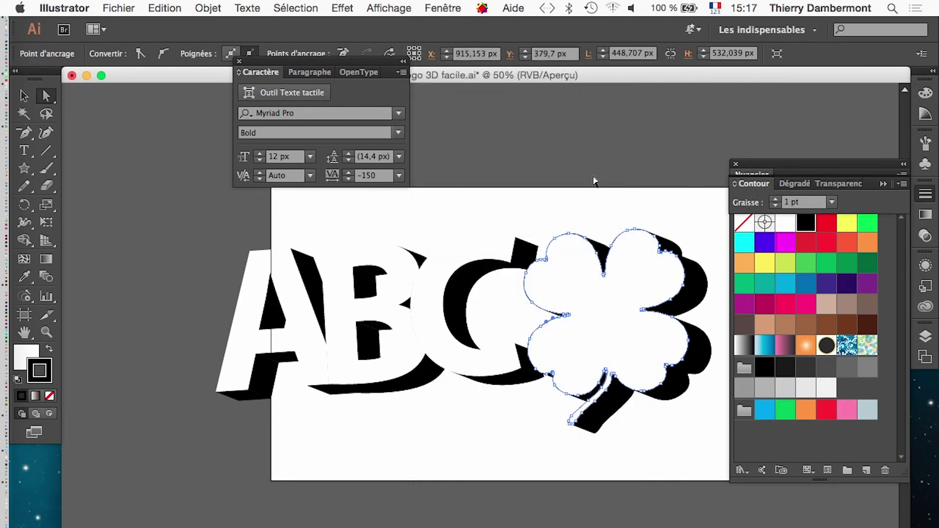
{"action": "left_click", "coordinate": [777, 203]}
{"action": "left_click", "coordinate": [778, 202]}
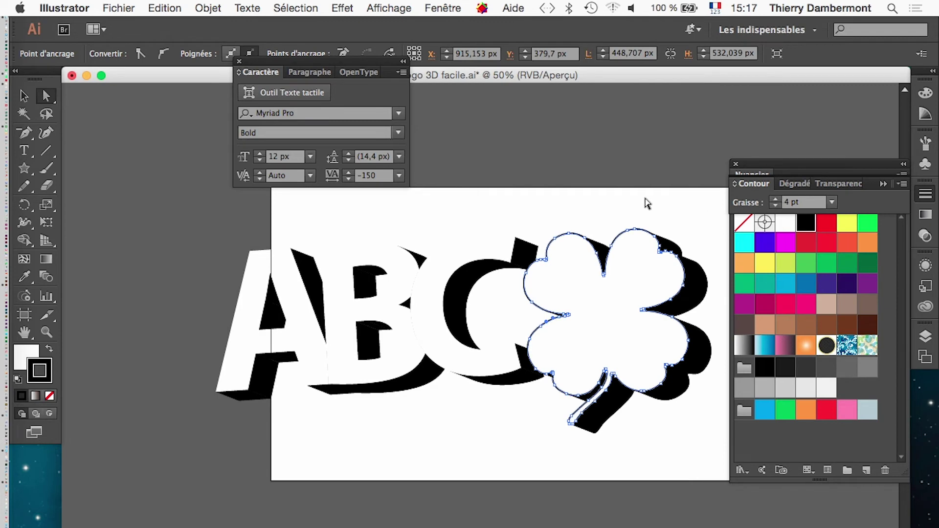
{"action": "left_click", "coordinate": [631, 213]}
- Give the front faces of the letters A, B and C a 10 pt black stroke and deselect them
{"action": "left_click", "coordinate": [478, 253]}
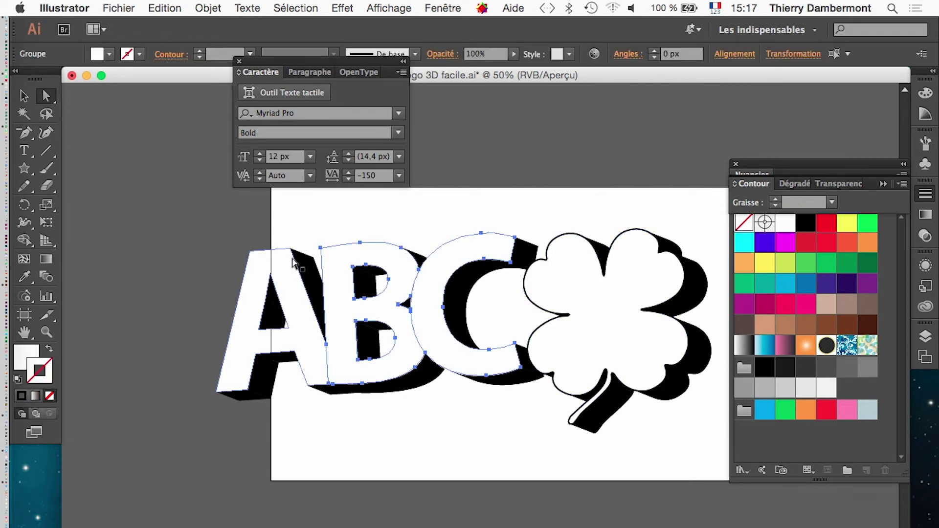
{"action": "left_click", "coordinate": [805, 224]}
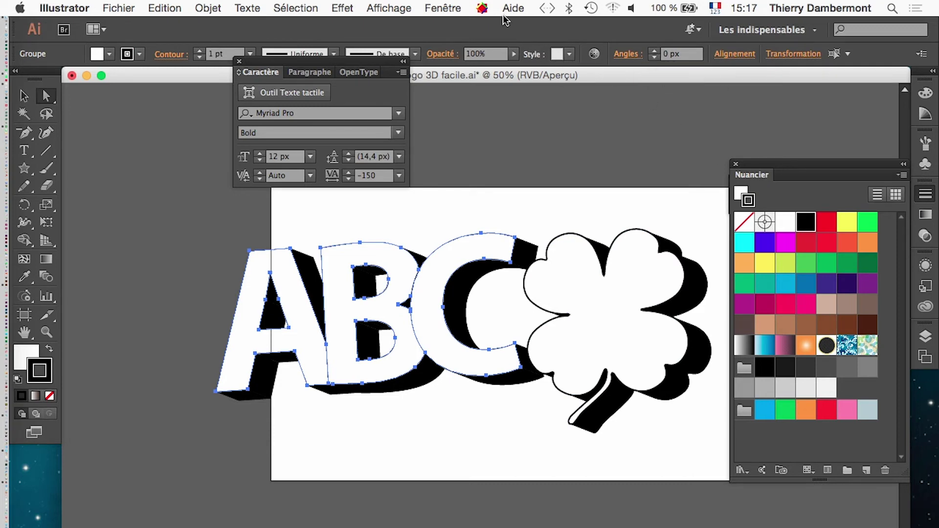
{"action": "left_click_drag", "start_coordinate": [757, 166], "coordinate": [445, 471]}
{"action": "left_click", "coordinate": [774, 199]}
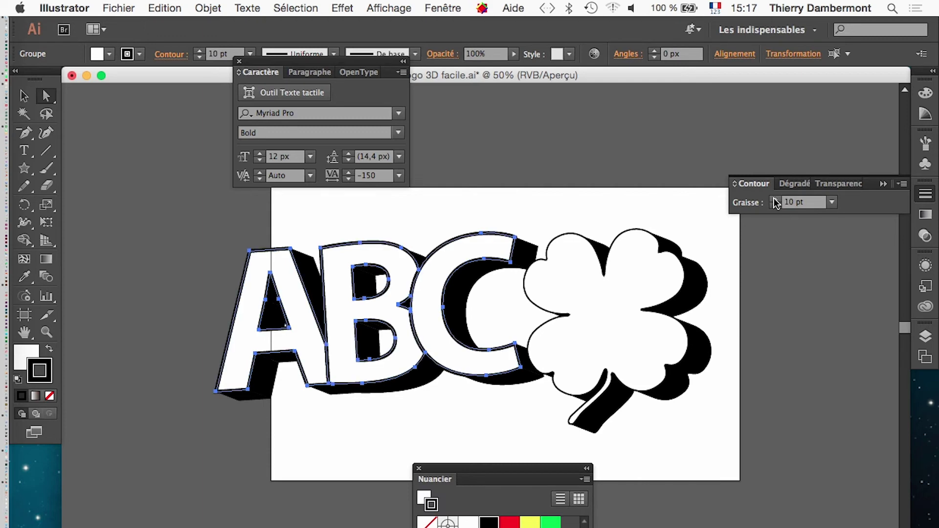
{"action": "left_click", "coordinate": [775, 206]}
{"action": "left_click", "coordinate": [775, 206]}
{"action": "left_click", "coordinate": [775, 206]}
{"action": "left_click", "coordinate": [723, 398]}
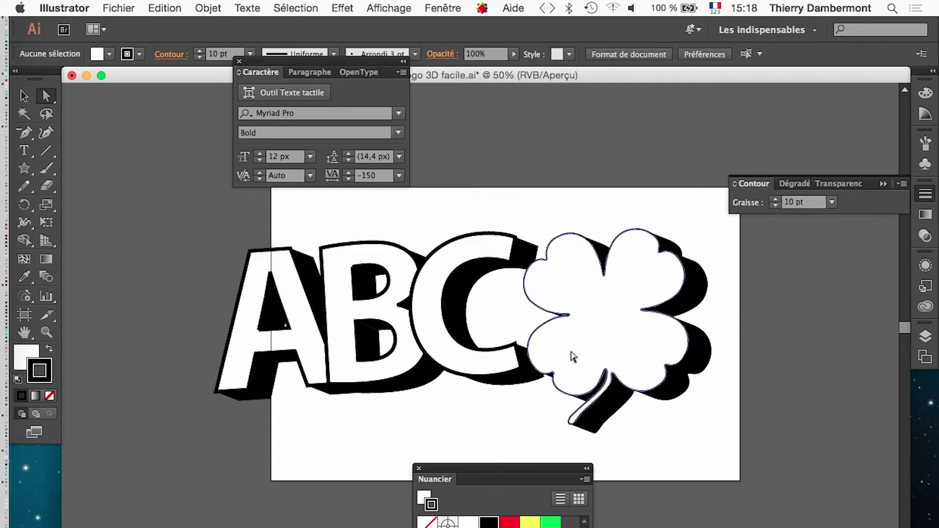
{"action": "left_click", "coordinate": [431, 330]}
{"action": "key", "text": "v"}
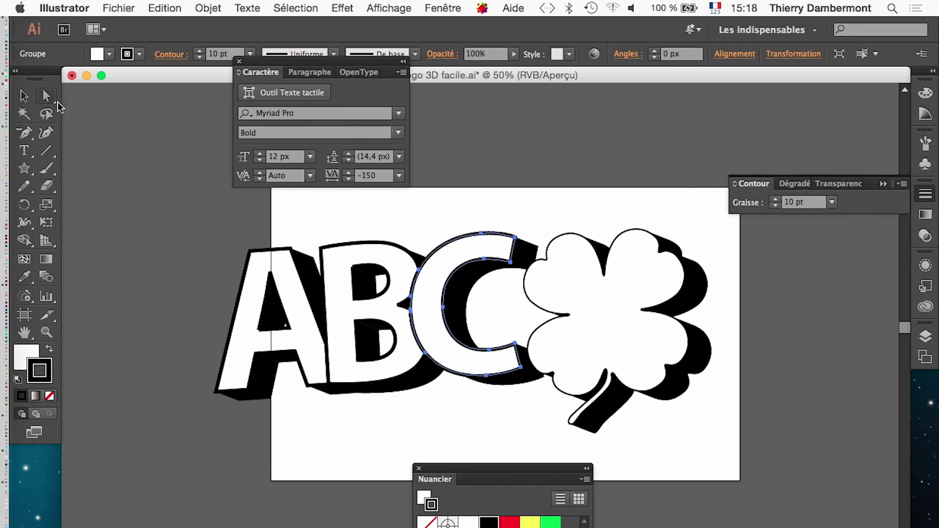
{"action": "left_click", "coordinate": [449, 237]}
{"action": "left_click", "coordinate": [489, 272]}
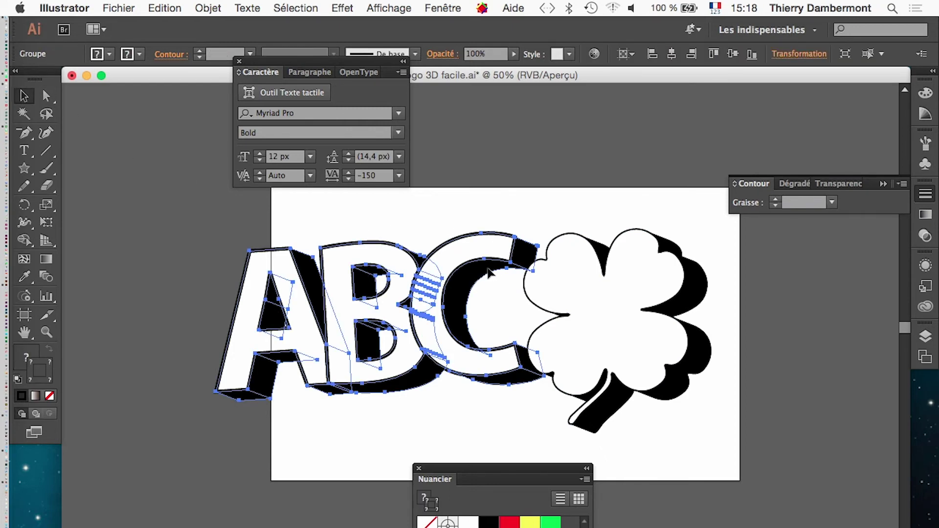
{"action": "left_click", "coordinate": [486, 220]}
{"action": "key", "text": "a"}
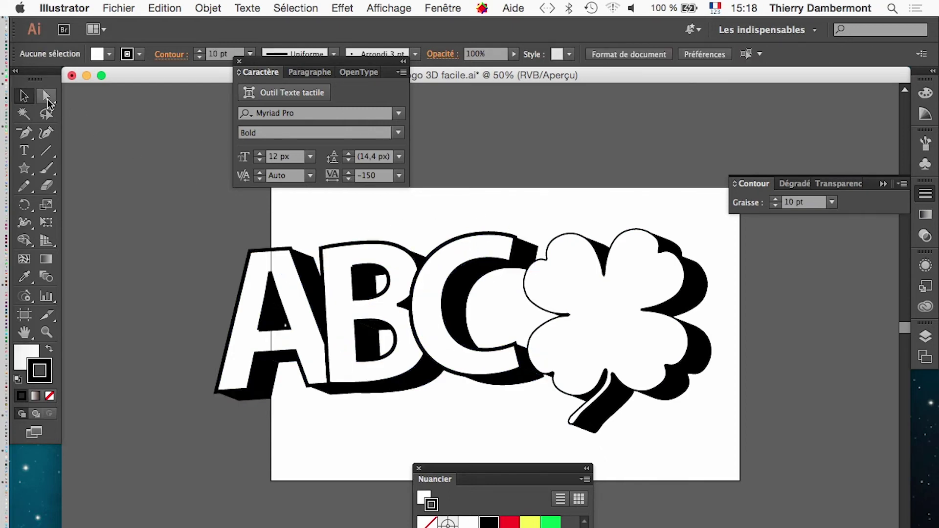
- Set the black stroke on the front face of the letter C to 4 pt and deselect it
{"action": "left_click", "coordinate": [454, 287]}
{"action": "left_click", "coordinate": [775, 206]}
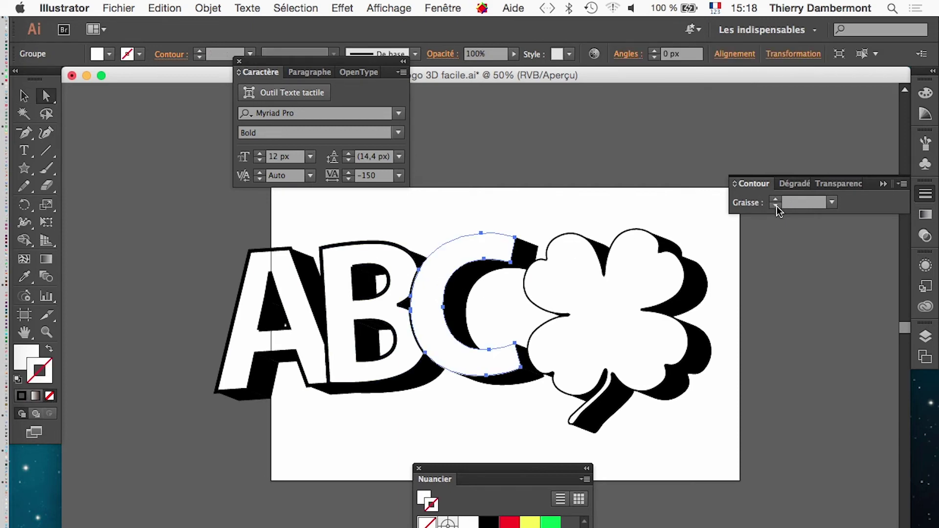
{"action": "left_click", "coordinate": [520, 216]}
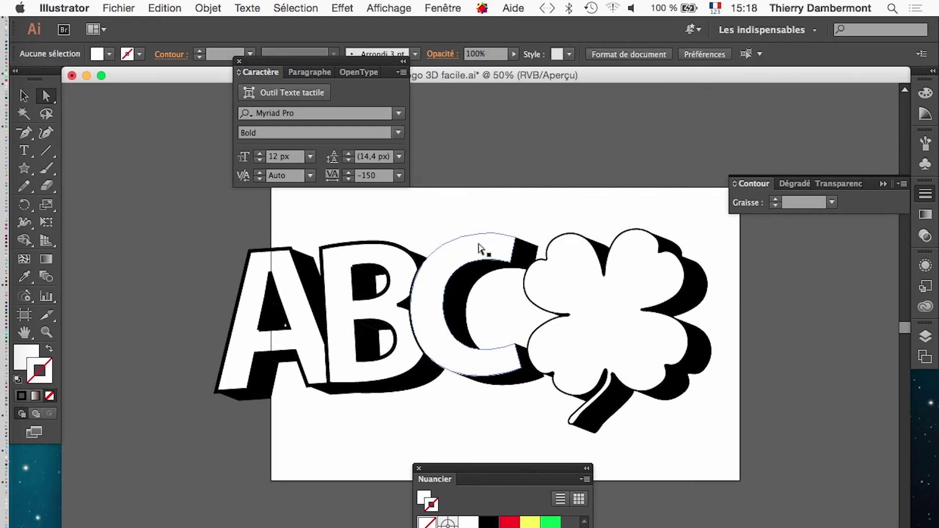
{"action": "left_click", "coordinate": [479, 245]}
{"action": "left_click", "coordinate": [832, 205]}
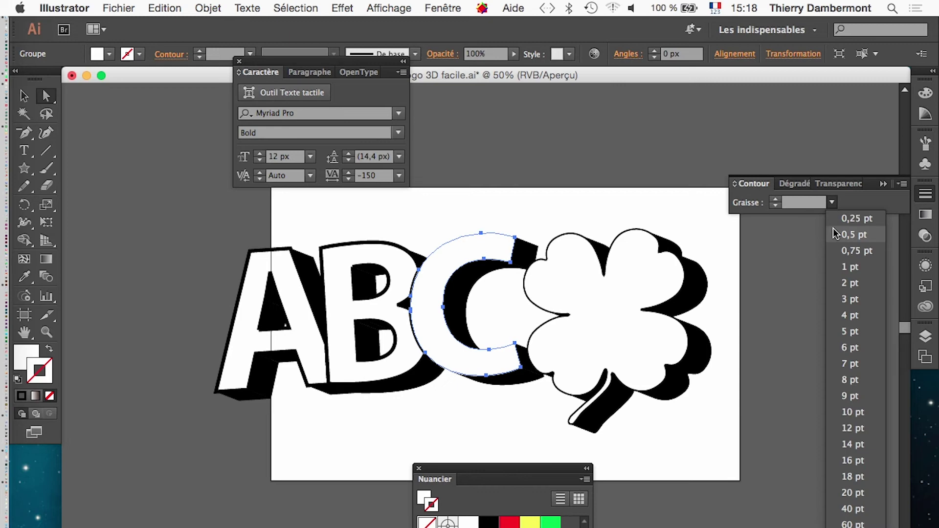
{"action": "left_click", "coordinate": [856, 266]}
{"action": "left_click", "coordinate": [758, 368]}
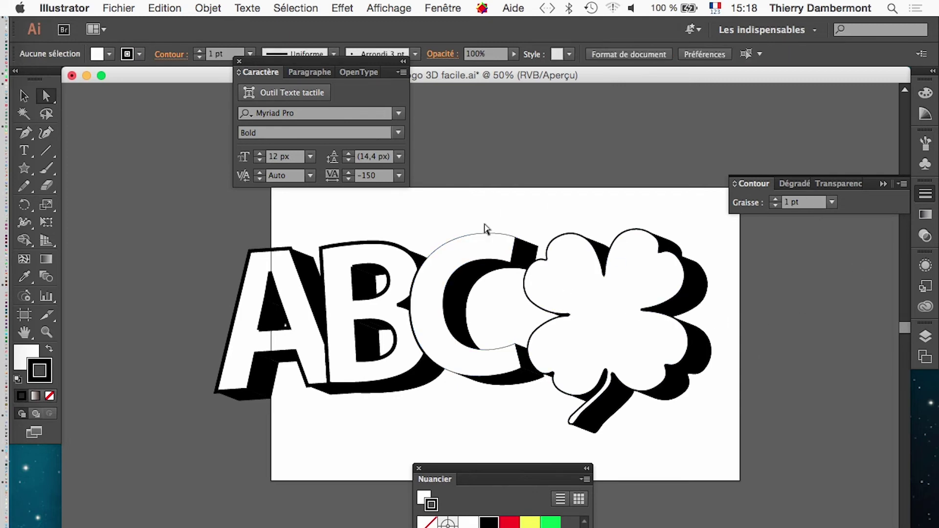
{"action": "left_click", "coordinate": [491, 243]}
{"action": "left_click", "coordinate": [774, 199]}
{"action": "left_click", "coordinate": [774, 199]}
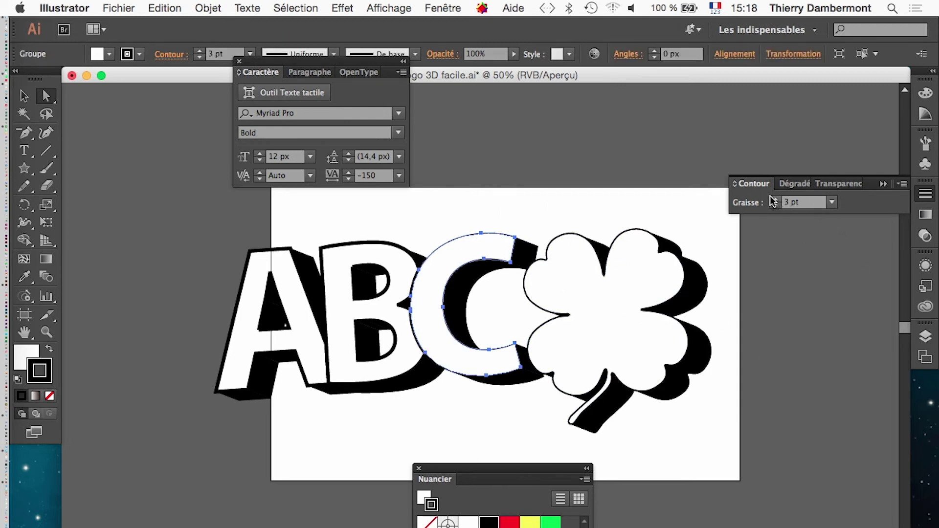
{"action": "left_click", "coordinate": [774, 199]}
{"action": "left_click", "coordinate": [760, 317]}
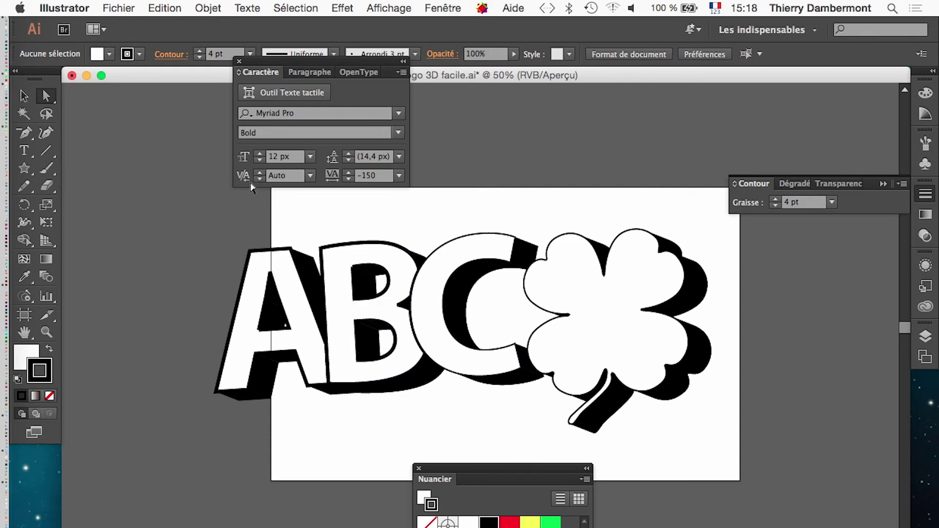
{"action": "key", "text": "v"}
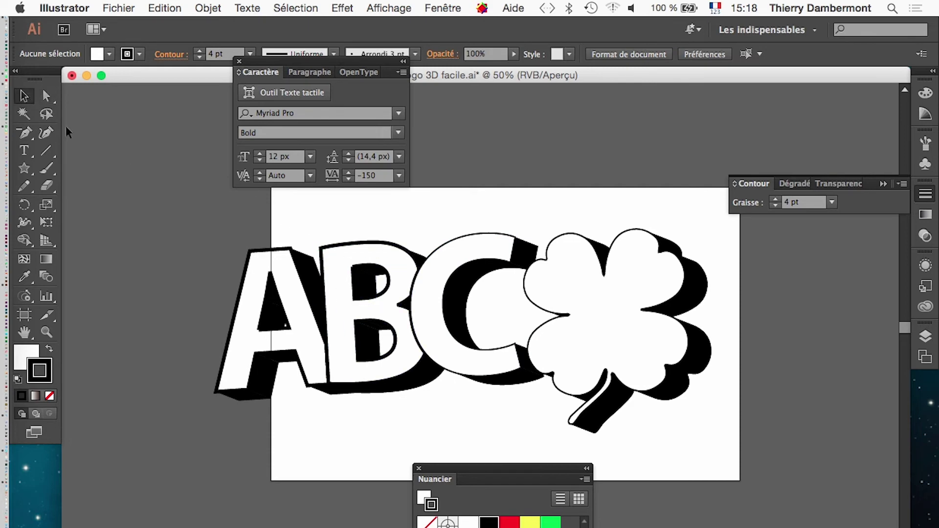
{"action": "left_click", "coordinate": [424, 294]}
{"action": "left_click", "coordinate": [429, 201]}
- Unite the front faces of the letters A, B and C into one shape with Pathfinder and deselect it
{"action": "left_click_drag", "start_coordinate": [47, 96], "coordinate": [125, 114]}
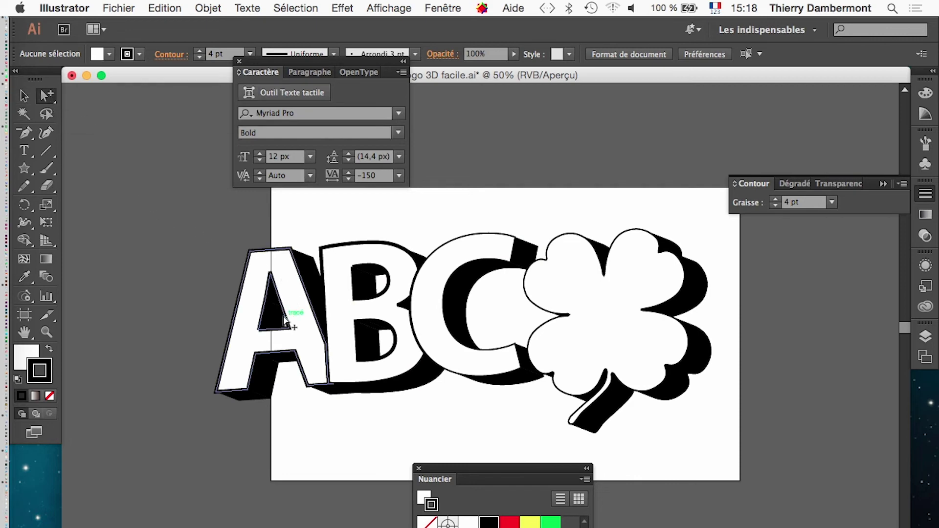
{"action": "left_click", "coordinate": [308, 338]}
{"action": "left_click", "coordinate": [342, 364], "text": "shift"}
{"action": "left_click", "coordinate": [428, 351], "text": "shift"}
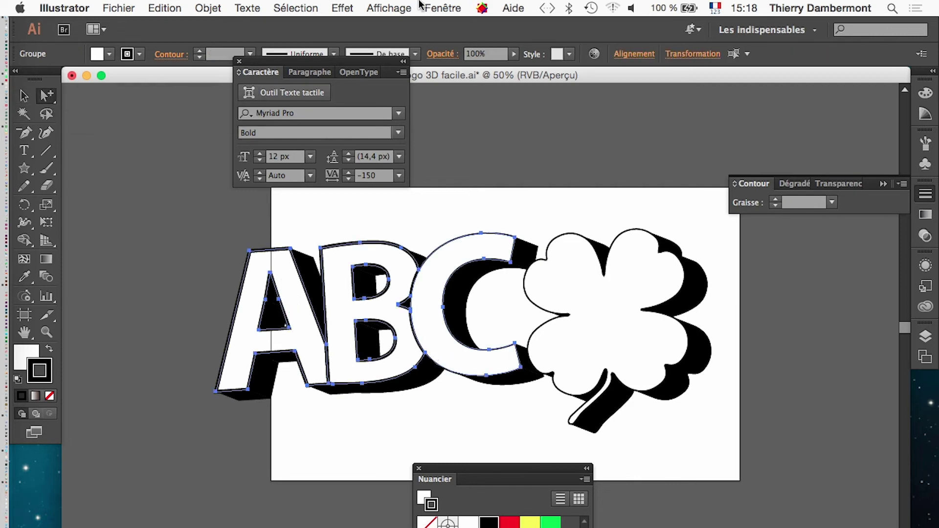
{"action": "left_click", "coordinate": [433, 8]}
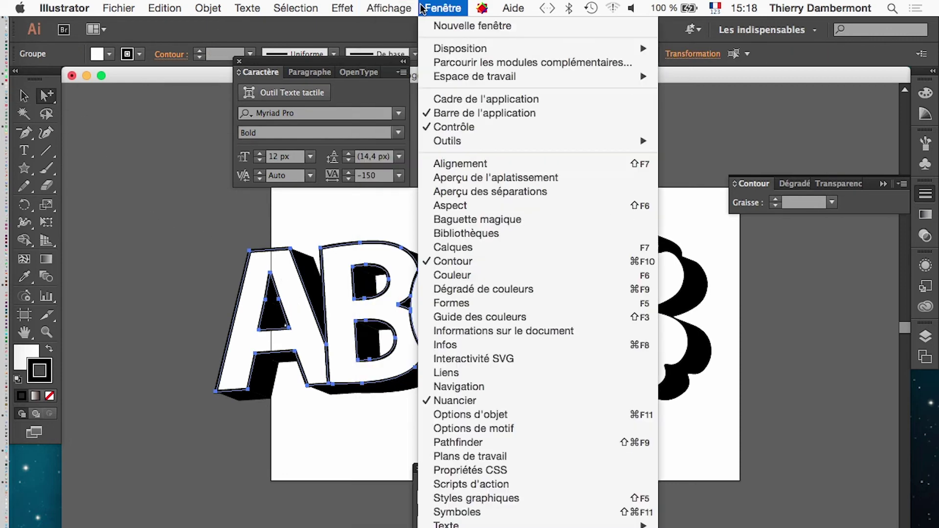
{"action": "left_click", "coordinate": [494, 443]}
{"action": "left_click_drag", "start_coordinate": [416, 316], "coordinate": [565, 172]}
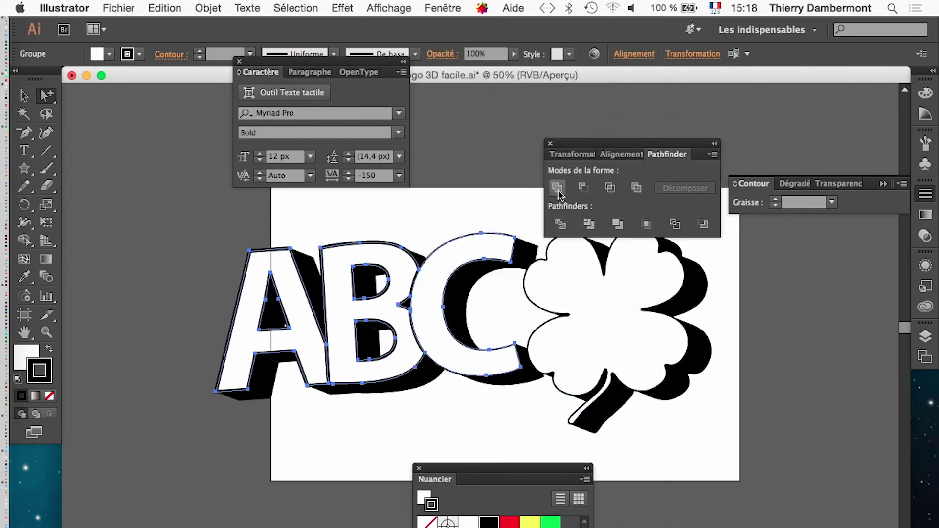
{"action": "left_click", "coordinate": [557, 187]}
{"action": "left_click", "coordinate": [490, 199]}
{"action": "left_click", "coordinate": [425, 315]}
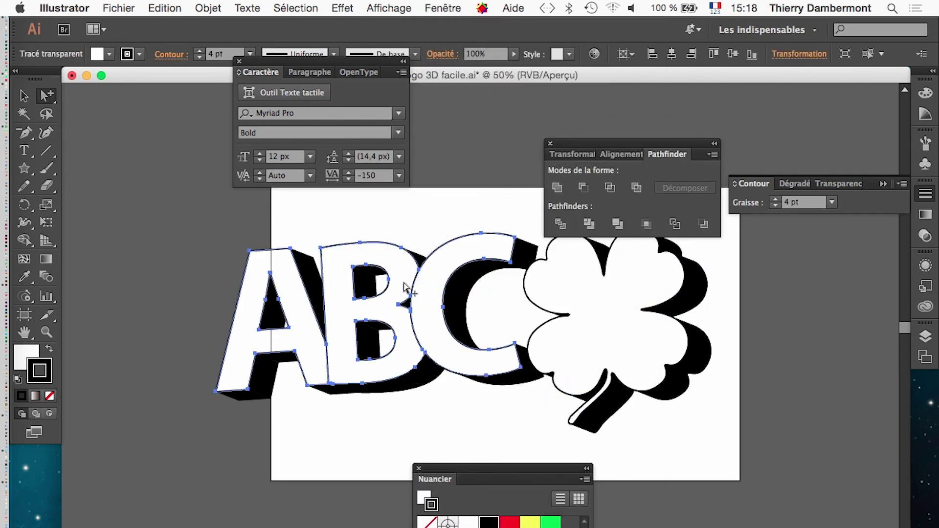
{"action": "left_click", "coordinate": [443, 210]}
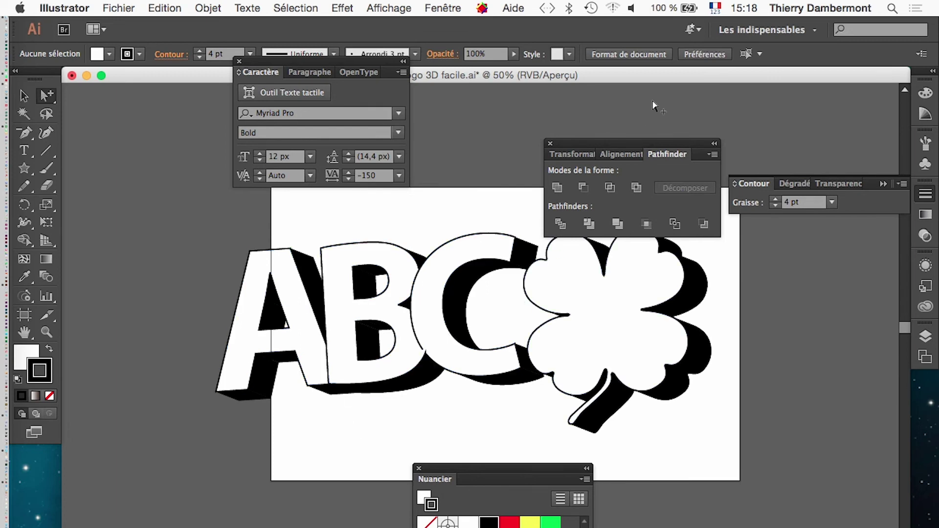
- Scale the whole clover down to about three quarters of its size and move it over the opening of the C
{"action": "left_click_drag", "start_coordinate": [595, 140], "coordinate": [664, 87]}
{"action": "key", "text": "v"}
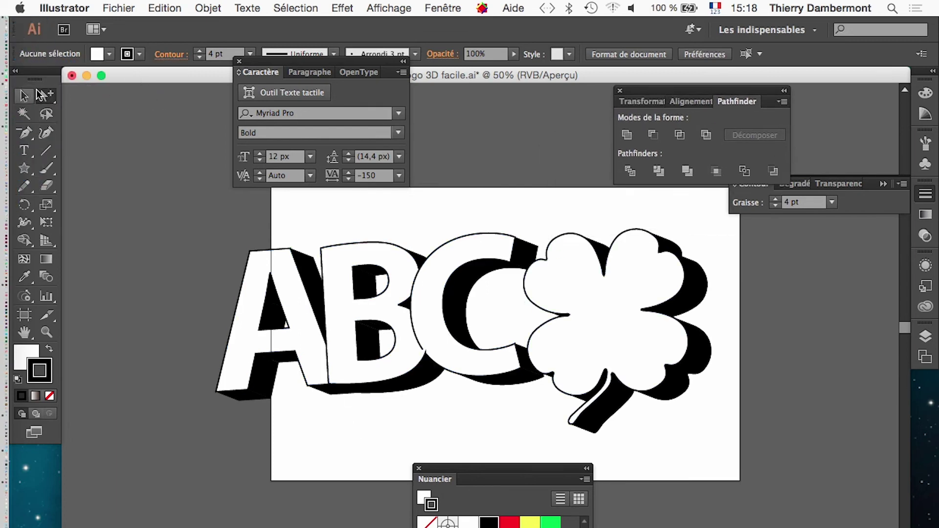
{"action": "left_click", "coordinate": [556, 320]}
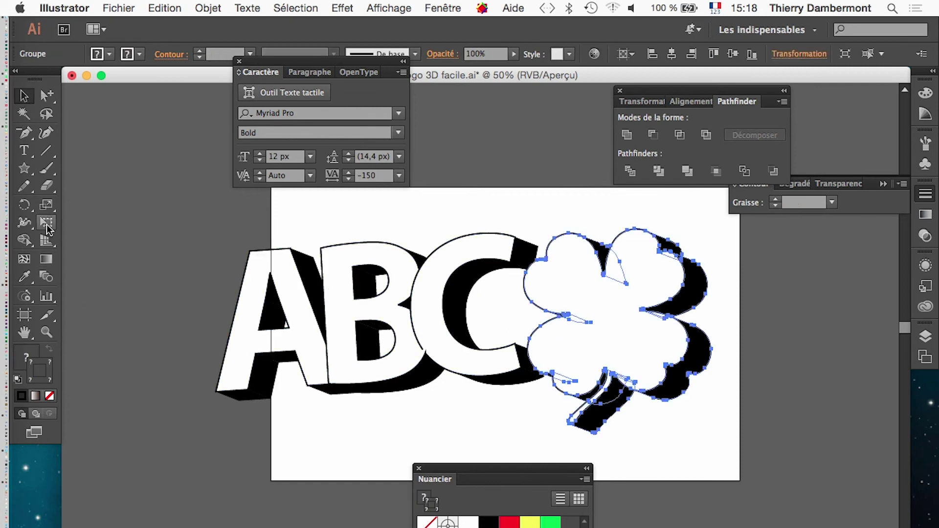
{"action": "left_click_drag", "start_coordinate": [47, 222], "coordinate": [84, 171]}
{"action": "left_click_drag", "start_coordinate": [710, 433], "coordinate": [654, 395]}
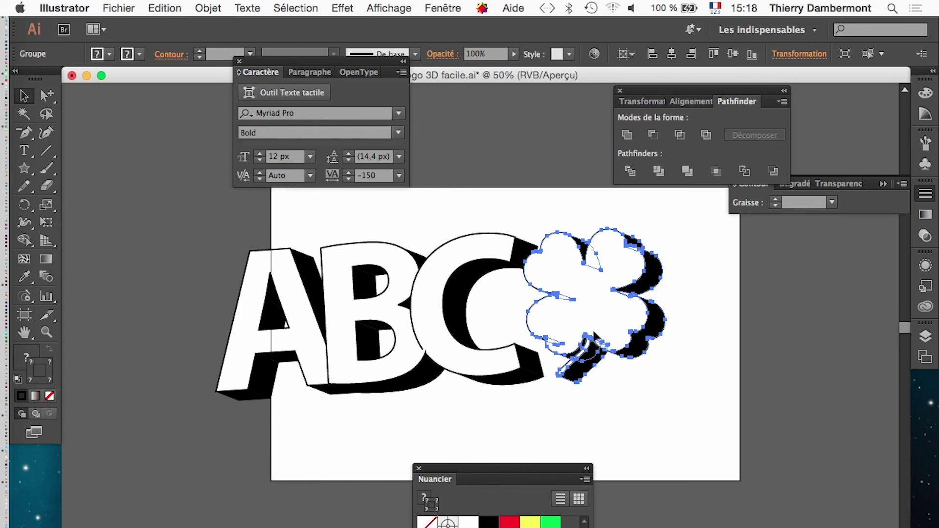
{"action": "left_click_drag", "start_coordinate": [593, 310], "coordinate": [535, 357]}
{"action": "left_click", "coordinate": [691, 386]}
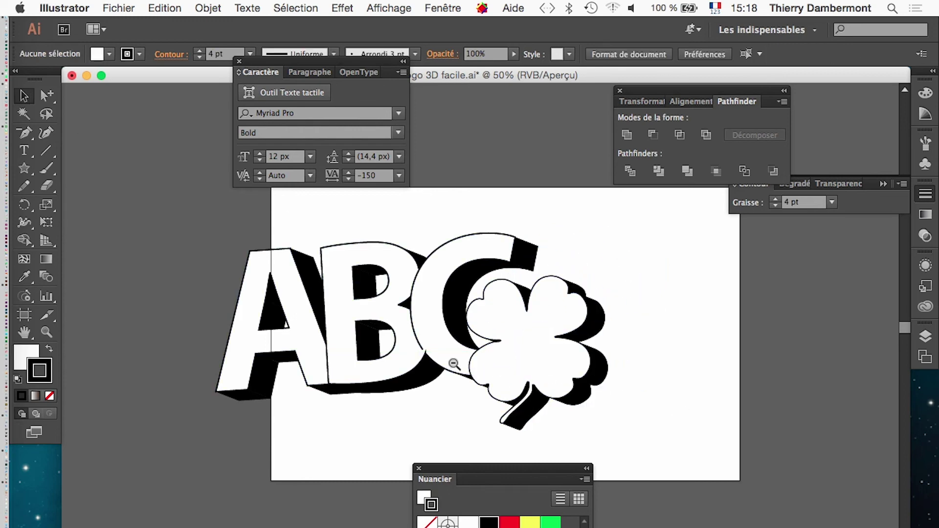
- Move the clover to the lower left of the letter A and place the ABC lettering inside the artboard, then deselect
{"action": "key", "text": "super+minus"}
{"action": "left_click_drag", "start_coordinate": [517, 329], "coordinate": [322, 348]}
{"action": "left_click", "coordinate": [614, 395]}
{"action": "left_click", "coordinate": [492, 418]}
{"action": "left_click_drag", "start_coordinate": [406, 343], "coordinate": [521, 331]}
{"action": "left_click", "coordinate": [630, 405]}
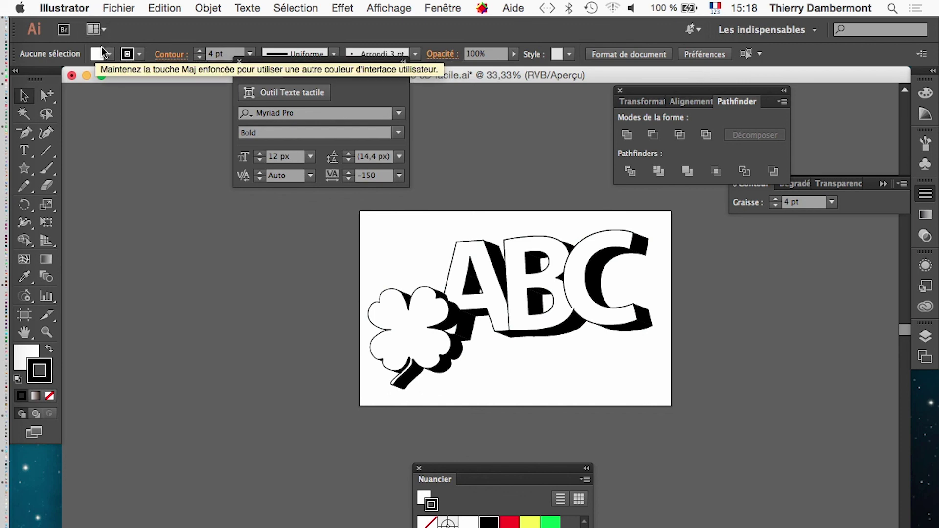
{"action": "left_click", "coordinate": [575, 340]}
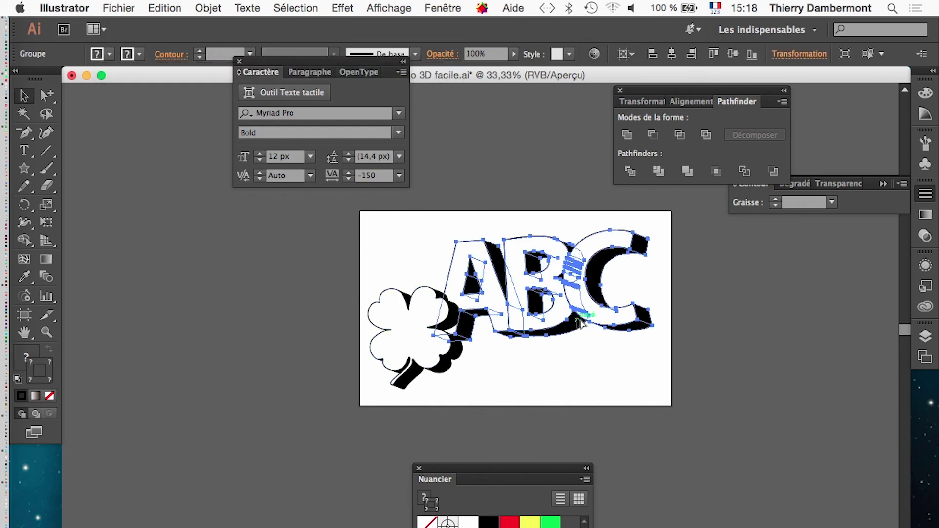
{"action": "left_click", "coordinate": [569, 359]}
{"action": "scroll", "coordinate": [569, 358], "scroll_direction": "up", "scroll_amount": 1}
{"action": "scroll", "coordinate": [569, 367], "scroll_direction": "up", "scroll_amount": 1}
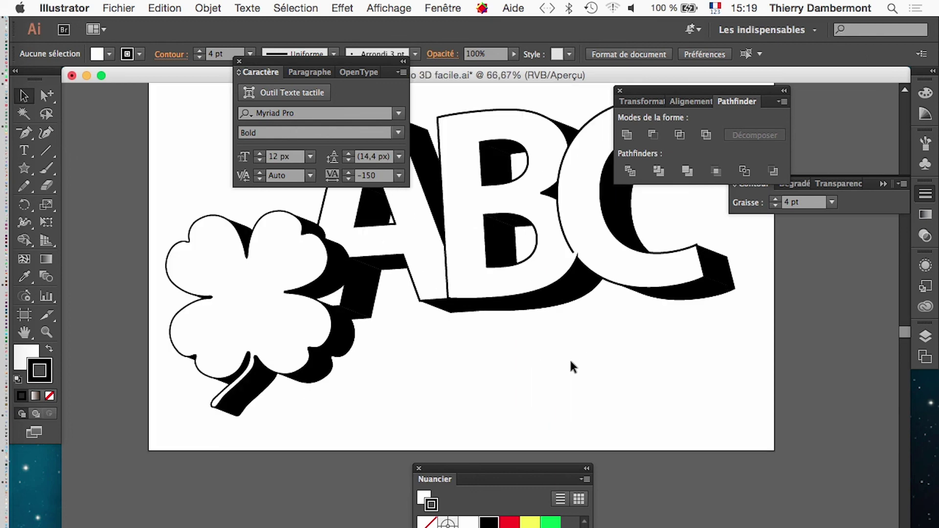
{"action": "scroll", "coordinate": [447, 279], "scroll_direction": "down", "scroll_amount": 2}
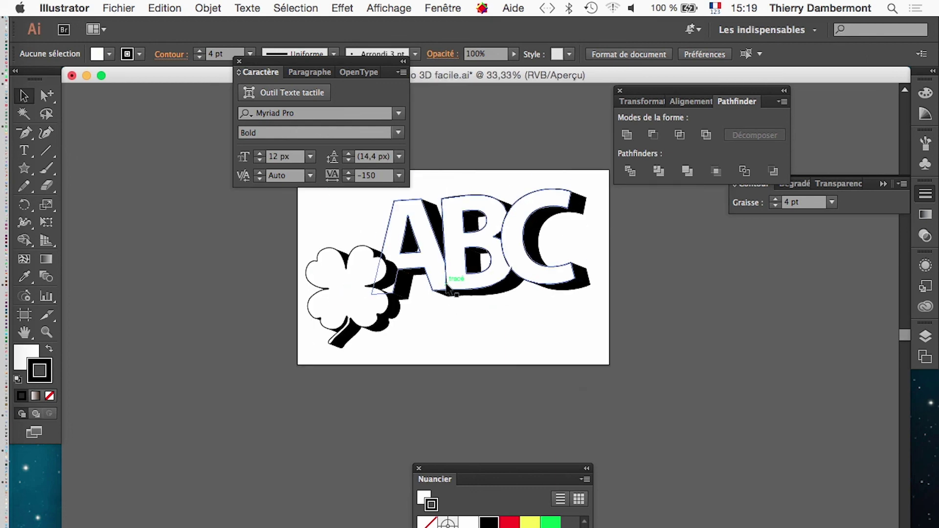
- Save the logo document as a new Illustrator copy named "logo 3D facile - 02.ai" in the current folder, accepting the default options
{"action": "left_click", "coordinate": [115, 8]}
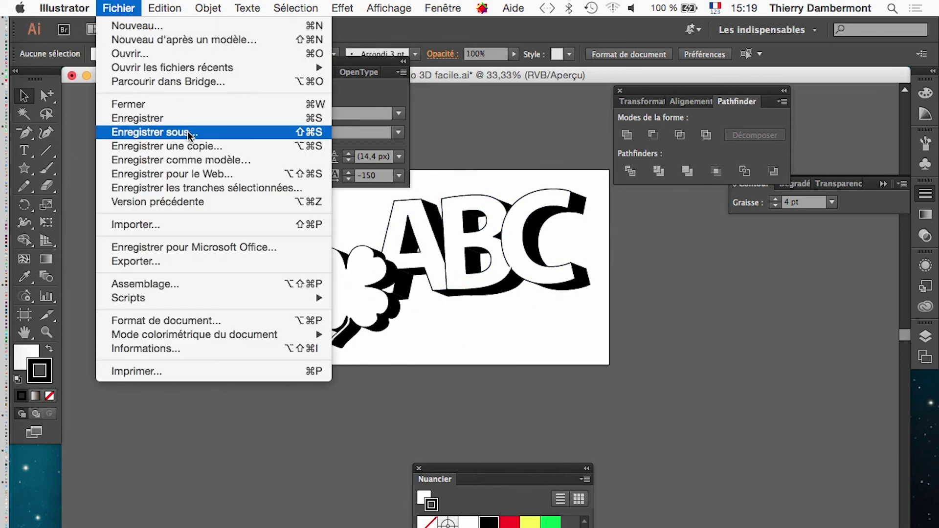
{"action": "left_click", "coordinate": [141, 131]}
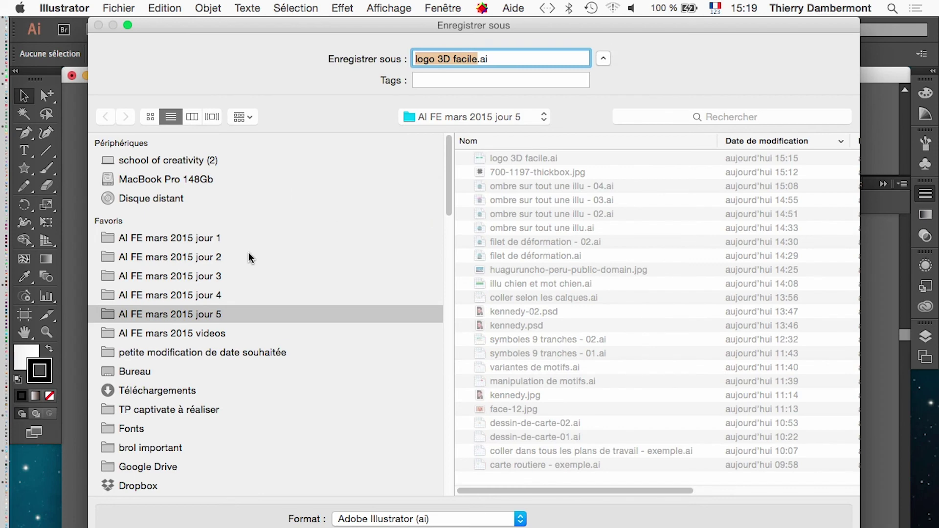
{"action": "key", "text": "Right"}
{"action": "type", "text": "- 0"}
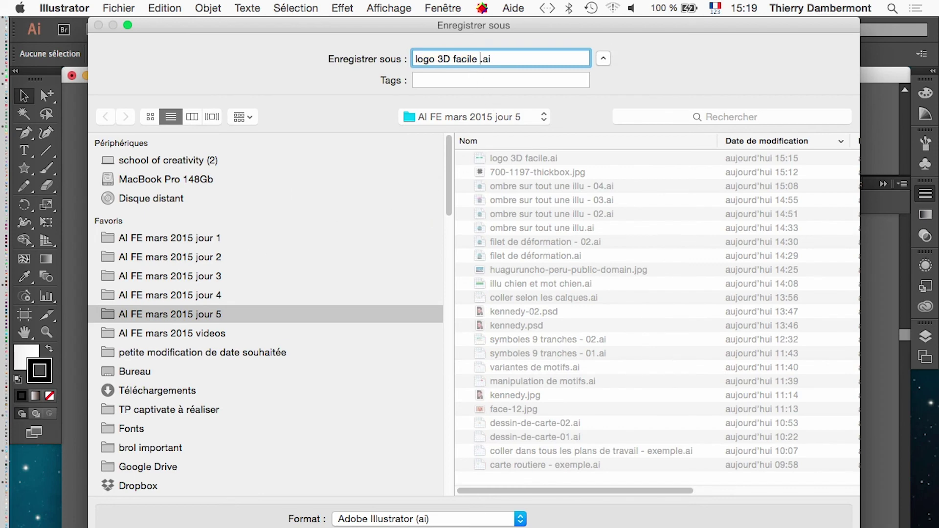
{"action": "type", "text": "2"}
{"action": "key", "text": "Return"}
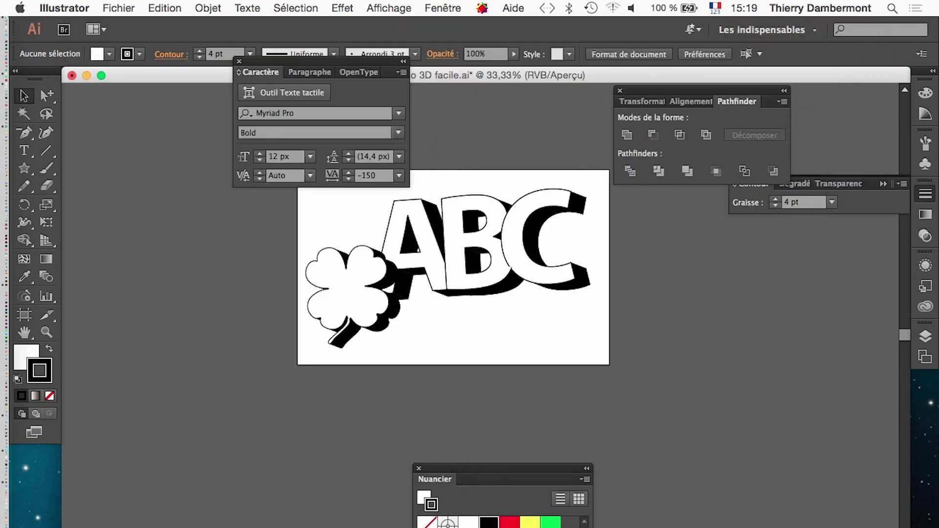
{"action": "key", "text": "Return"}
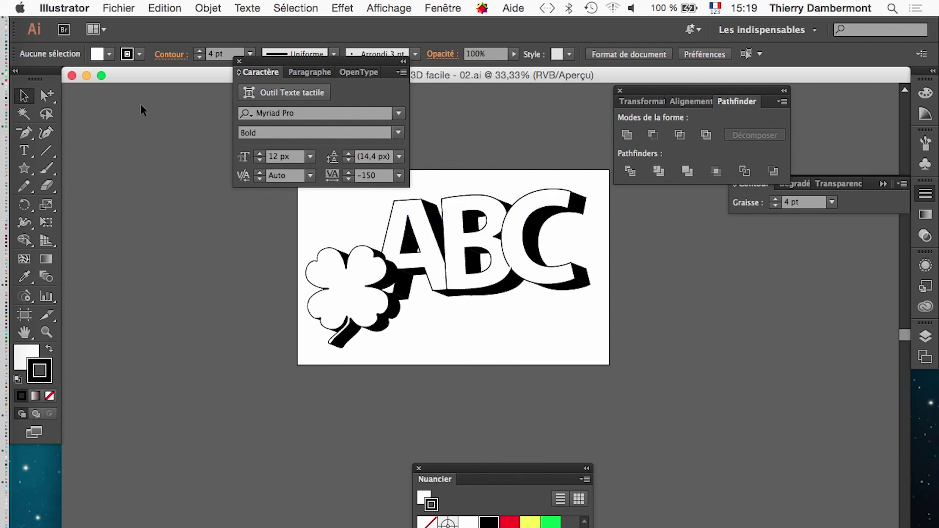
{"action": "left_click", "coordinate": [25, 98]}
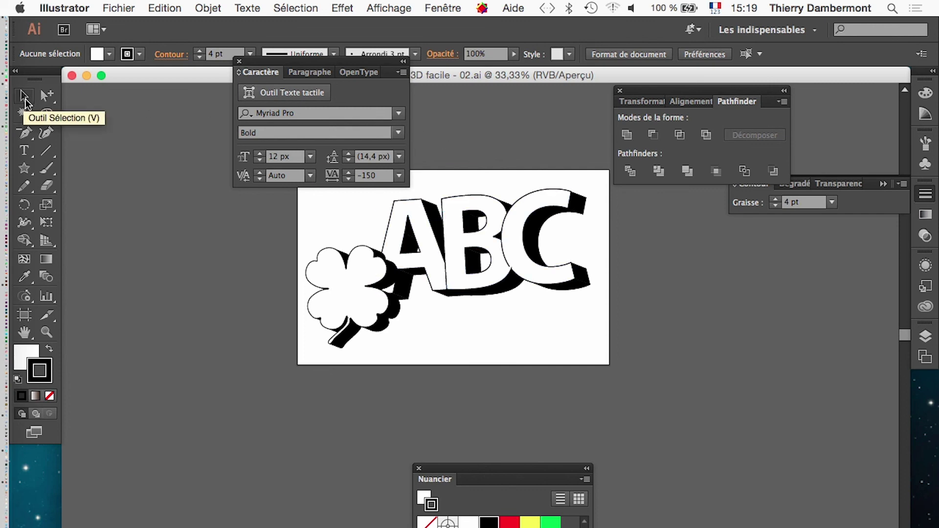